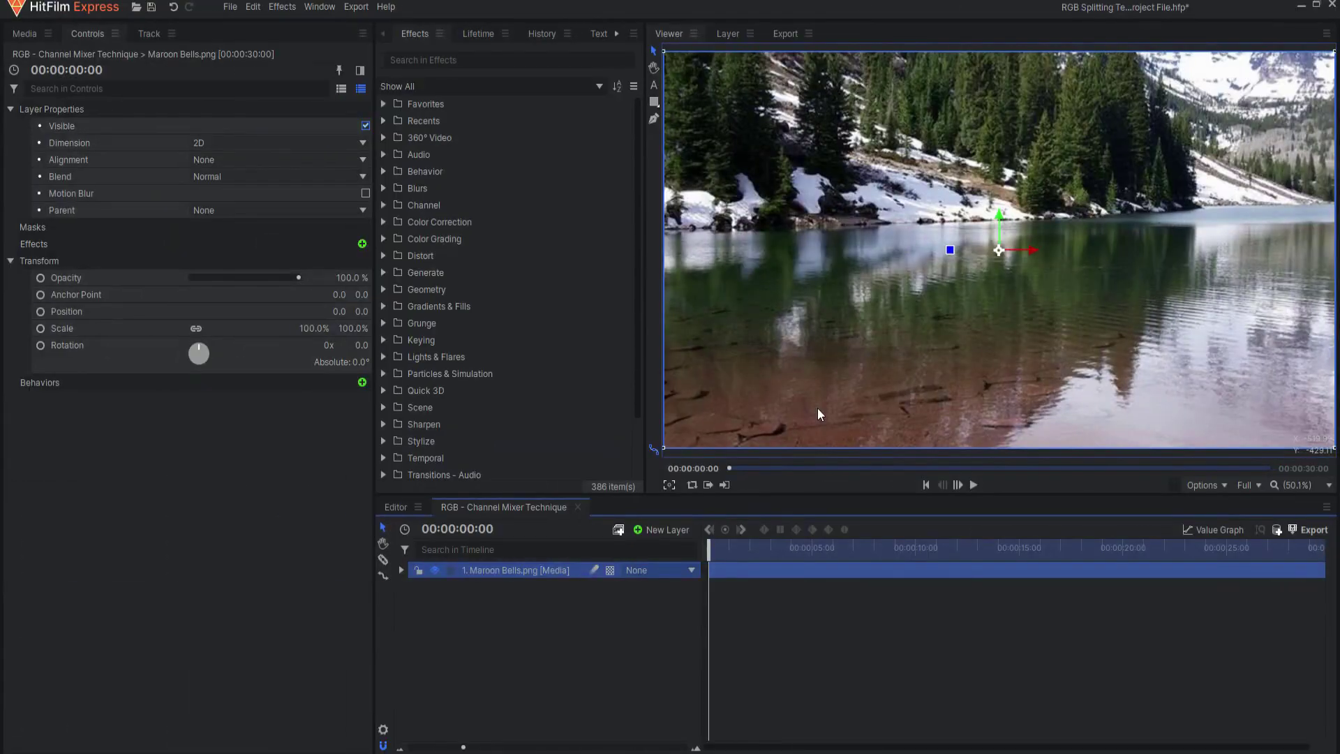
# Duplicate the lake photo layer twice to make three copies
pyautogui.rightClick(523, 567)
pyautogui.click(561, 338)
pyautogui.rightClick(499, 576)
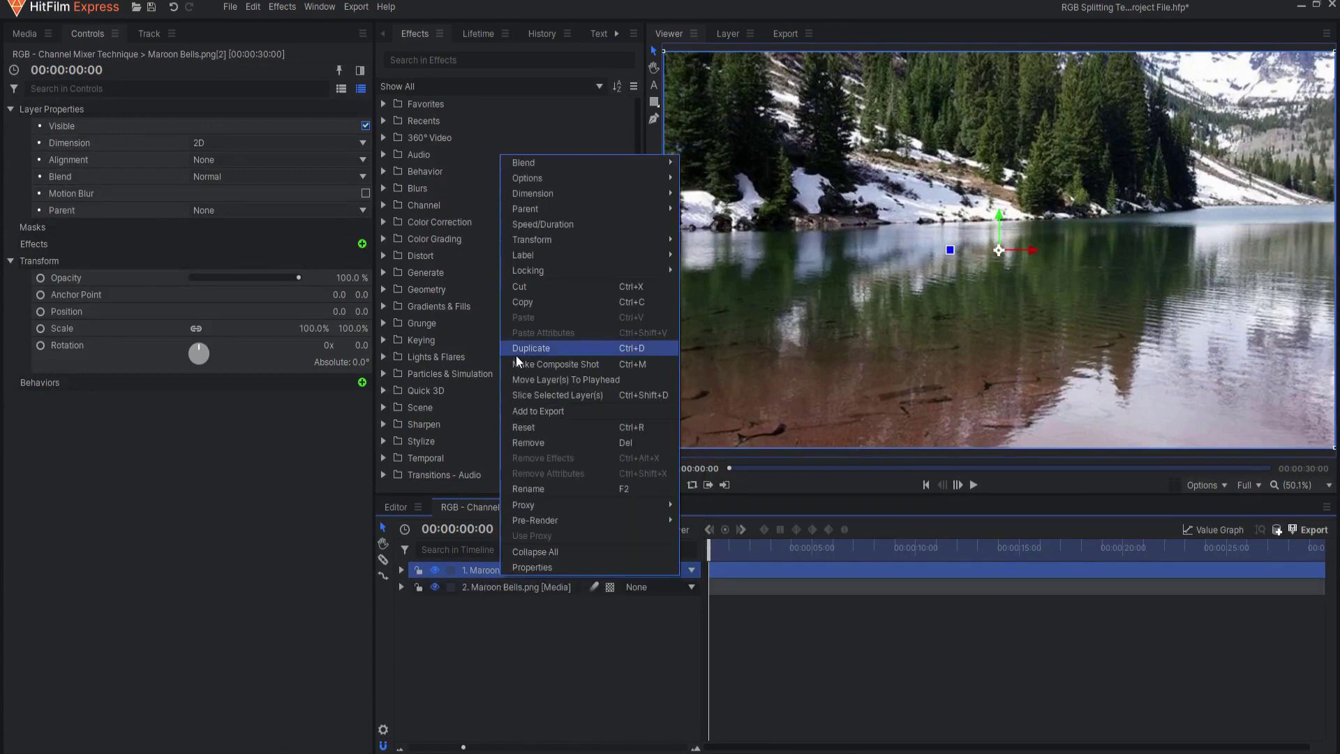
pyautogui.click(517, 355)
# Rename the three photo layers R, G and B
pyautogui.doubleClick(480, 572)
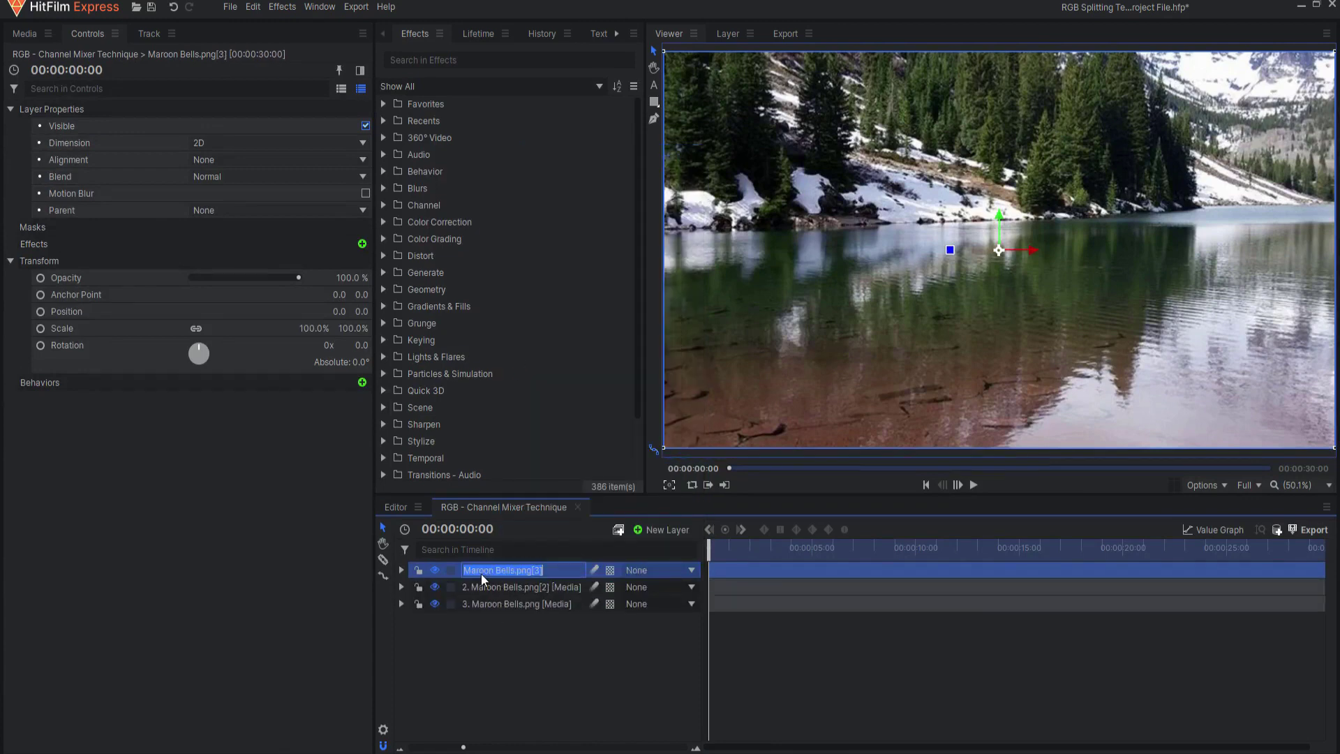
pyautogui.write('R')
pyautogui.press('Return')
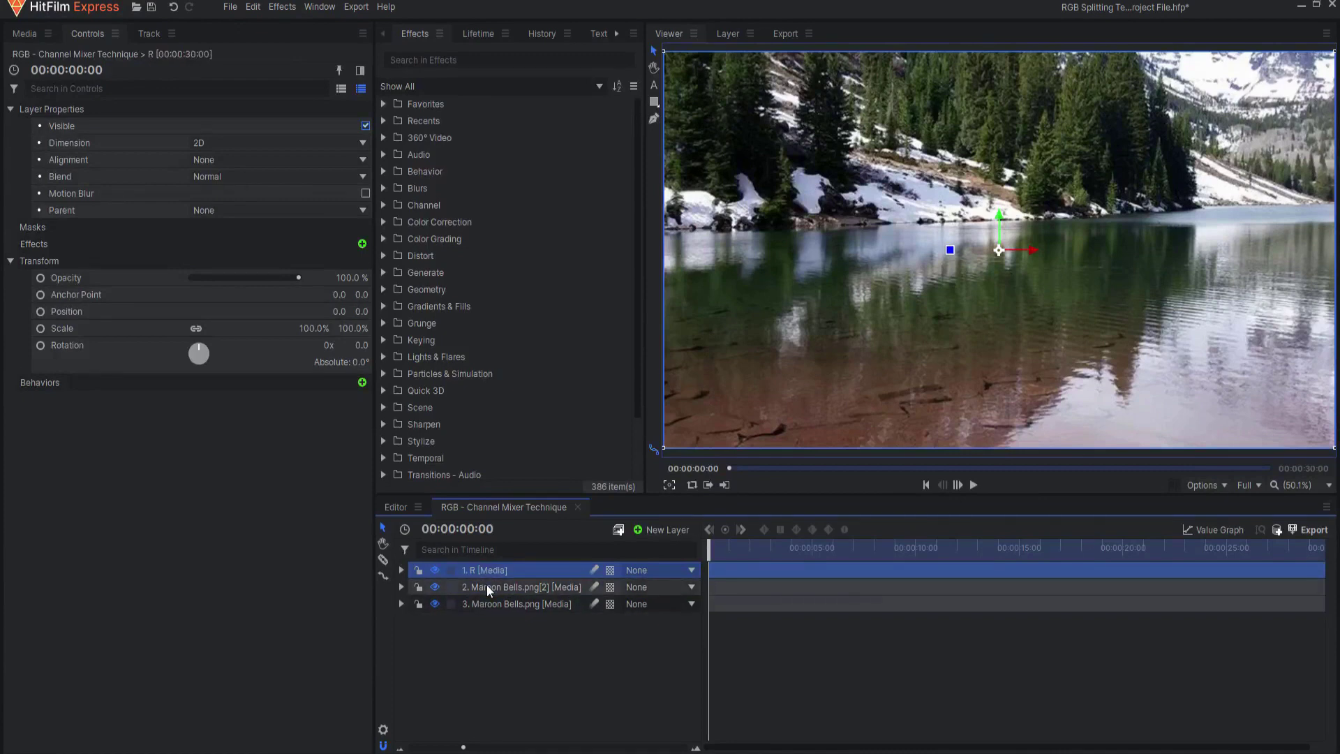
pyautogui.doubleClick(488, 585)
pyautogui.write('G')
pyautogui.press('Return')
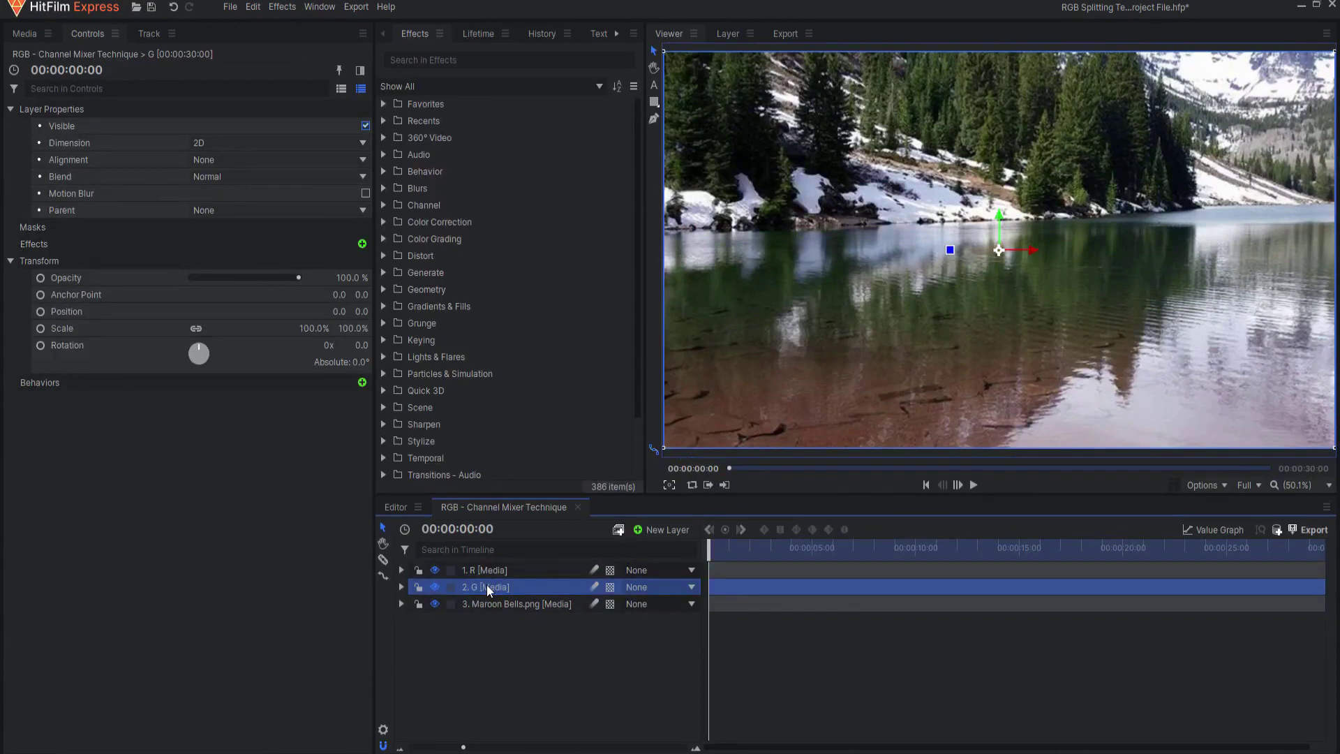
pyautogui.doubleClick(480, 605)
pyautogui.write('B')
pyautogui.press('Return')
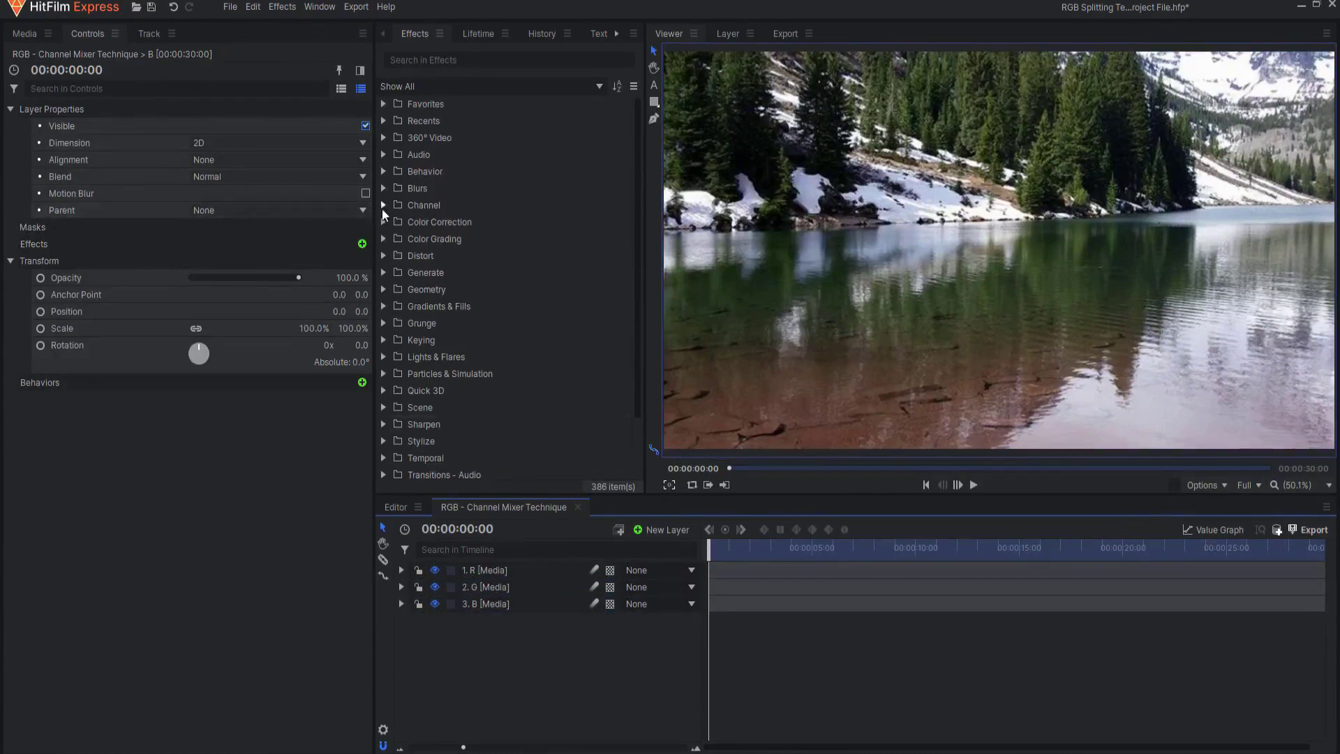
pyautogui.click(381, 205)
# Apply Channel Mixer to layer R and expand its Red, Green and Blue settings
pyautogui.moveTo(447, 239); pyautogui.dragTo(486, 573)
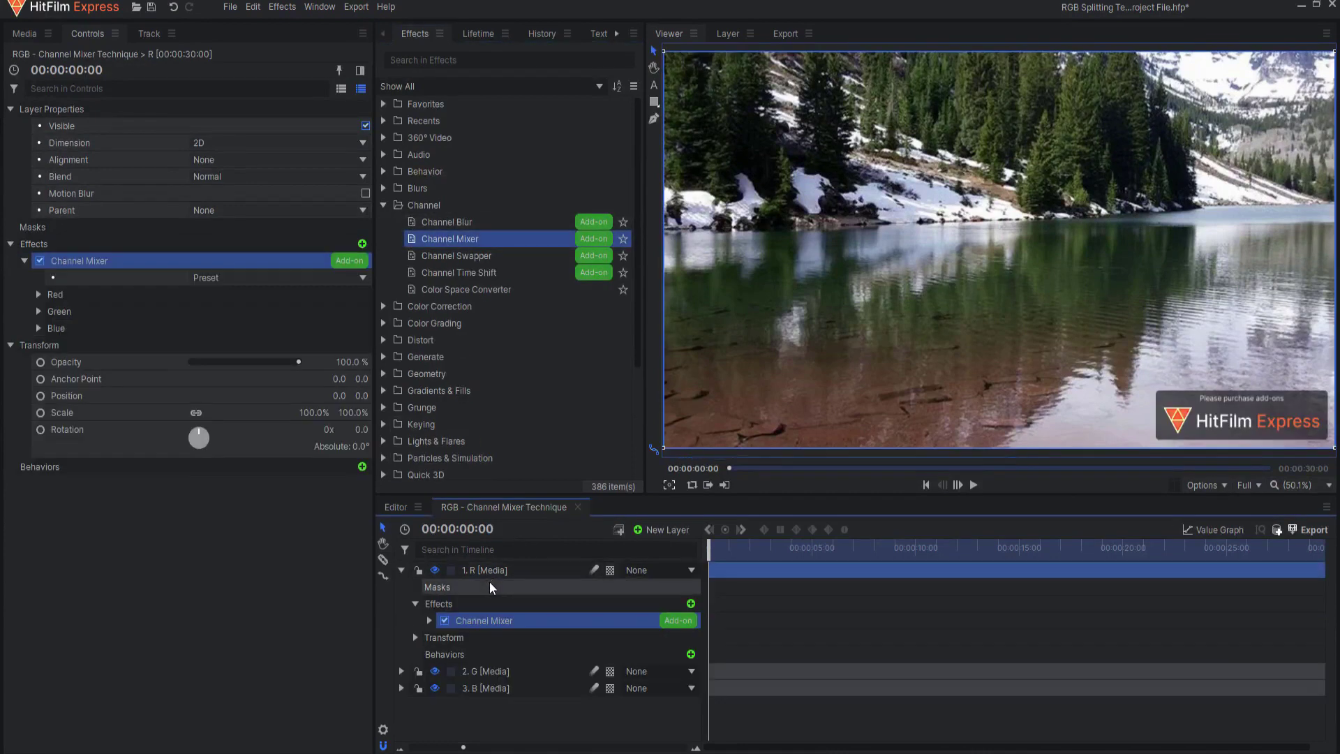
pyautogui.click(38, 295)
pyautogui.click(39, 378)
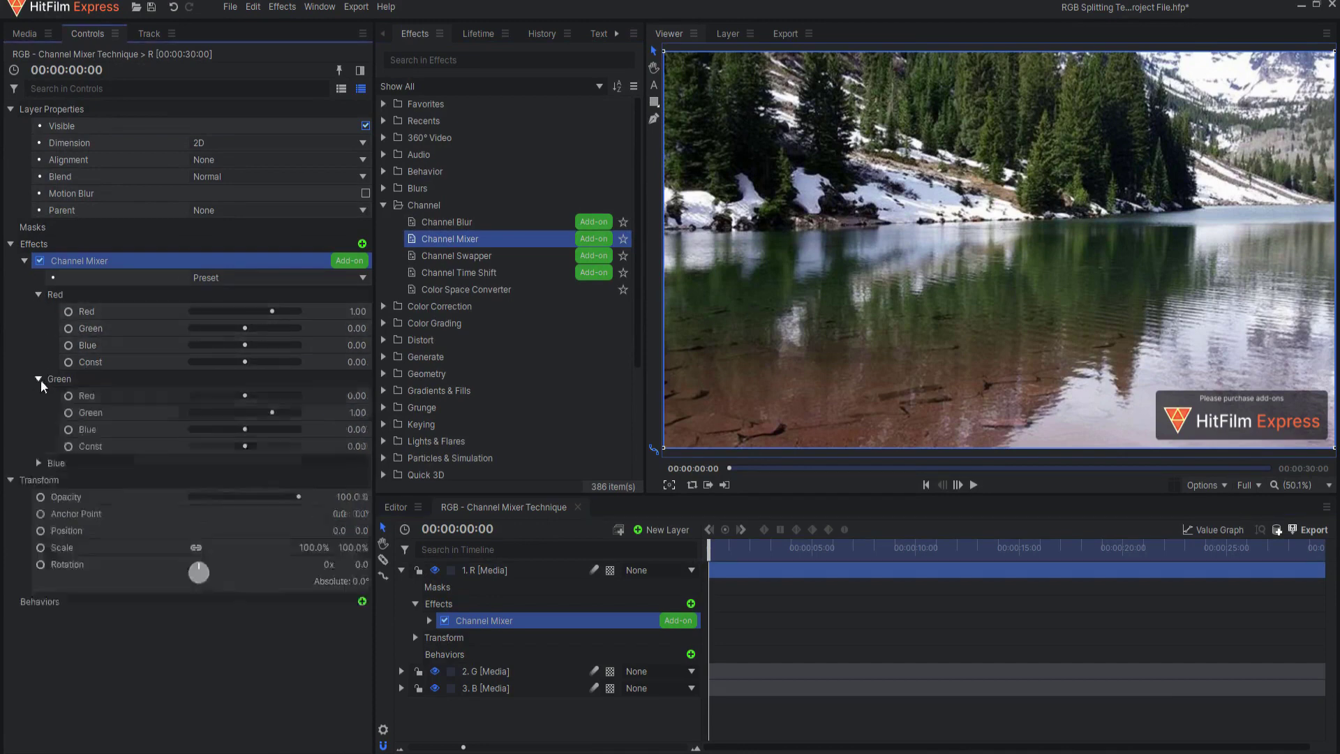
pyautogui.click(39, 463)
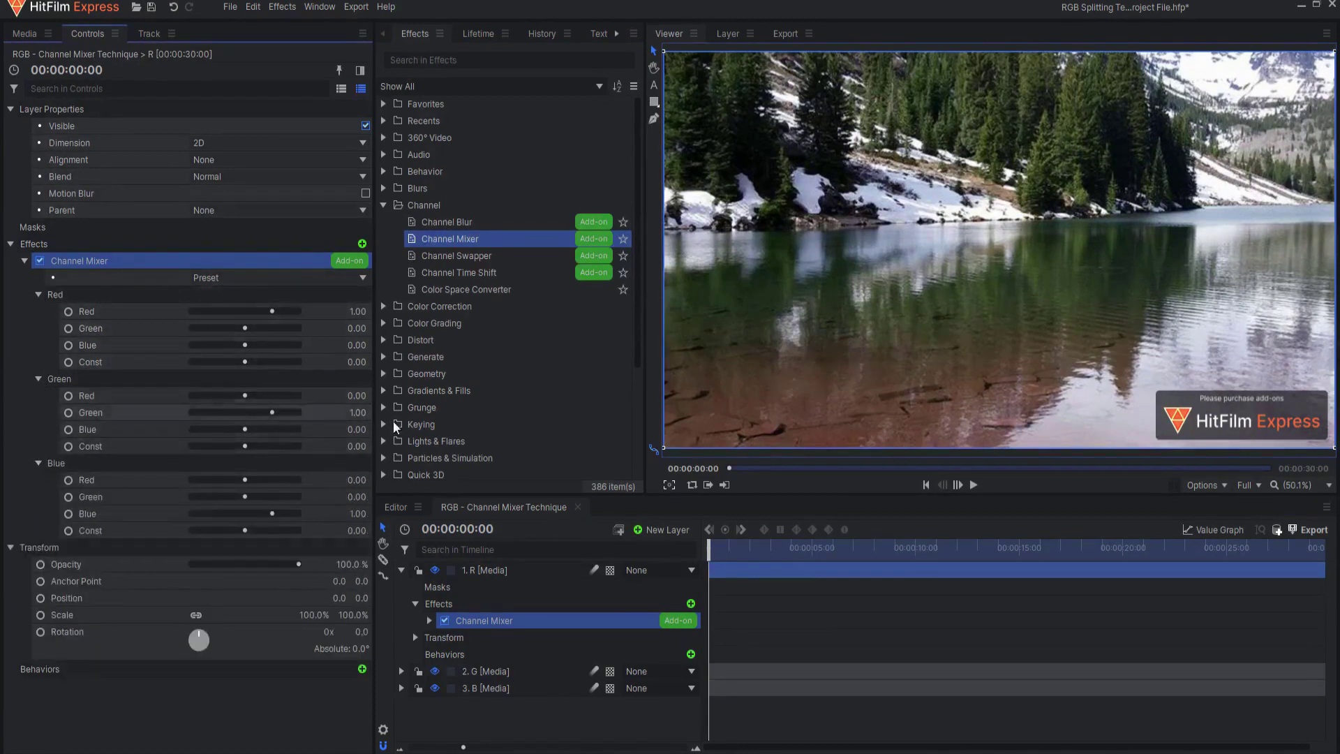
# Set the R layer's green and blue mixer rows to -2.00, then review G and B mixers
pyautogui.moveTo(245, 395); pyautogui.dragTo(191, 395)
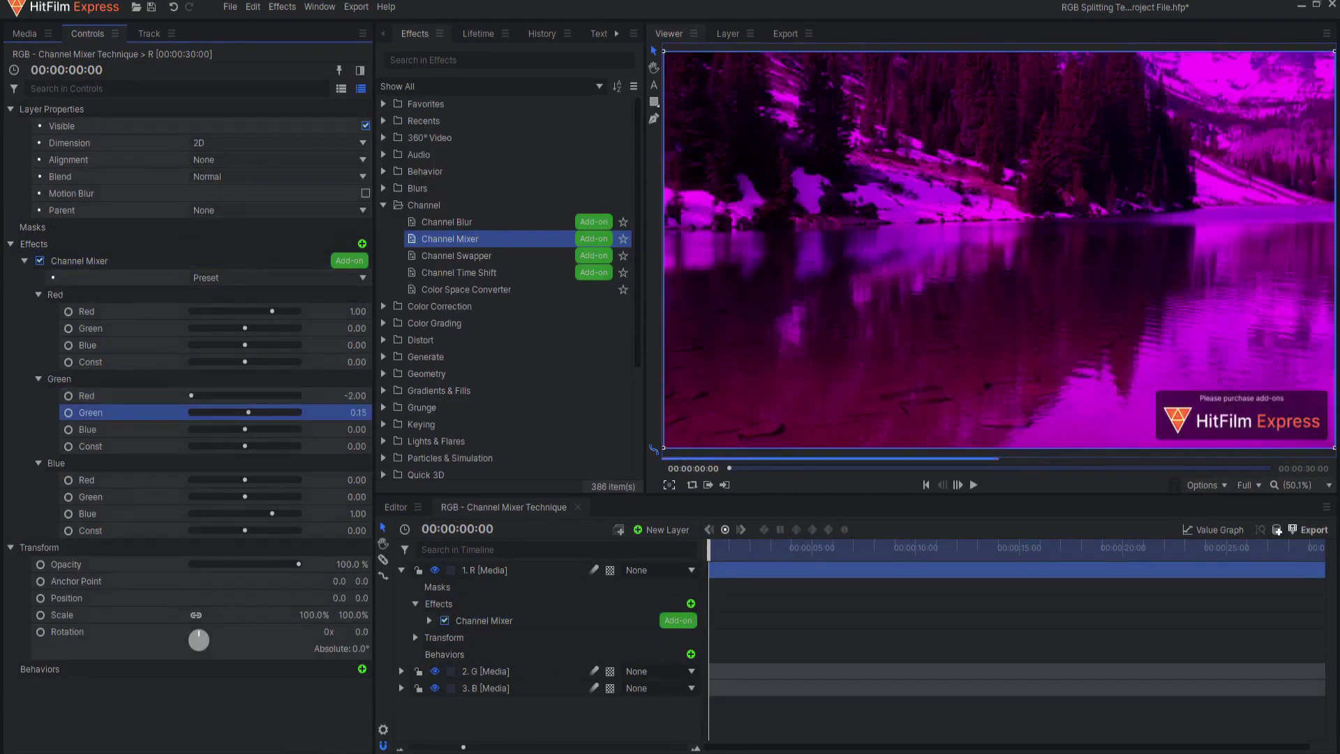
pyautogui.moveTo(271, 411)
pyautogui.mouseDown()
pyautogui.moveTo(191, 411)
pyautogui.moveTo(191, 446)
pyautogui.mouseUp()
pyautogui.moveTo(245, 479); pyautogui.dragTo(190, 479)
pyautogui.moveTo(244, 496)
pyautogui.mouseDown()
pyautogui.moveTo(206, 496)
pyautogui.moveTo(191, 530)
pyautogui.mouseUp()
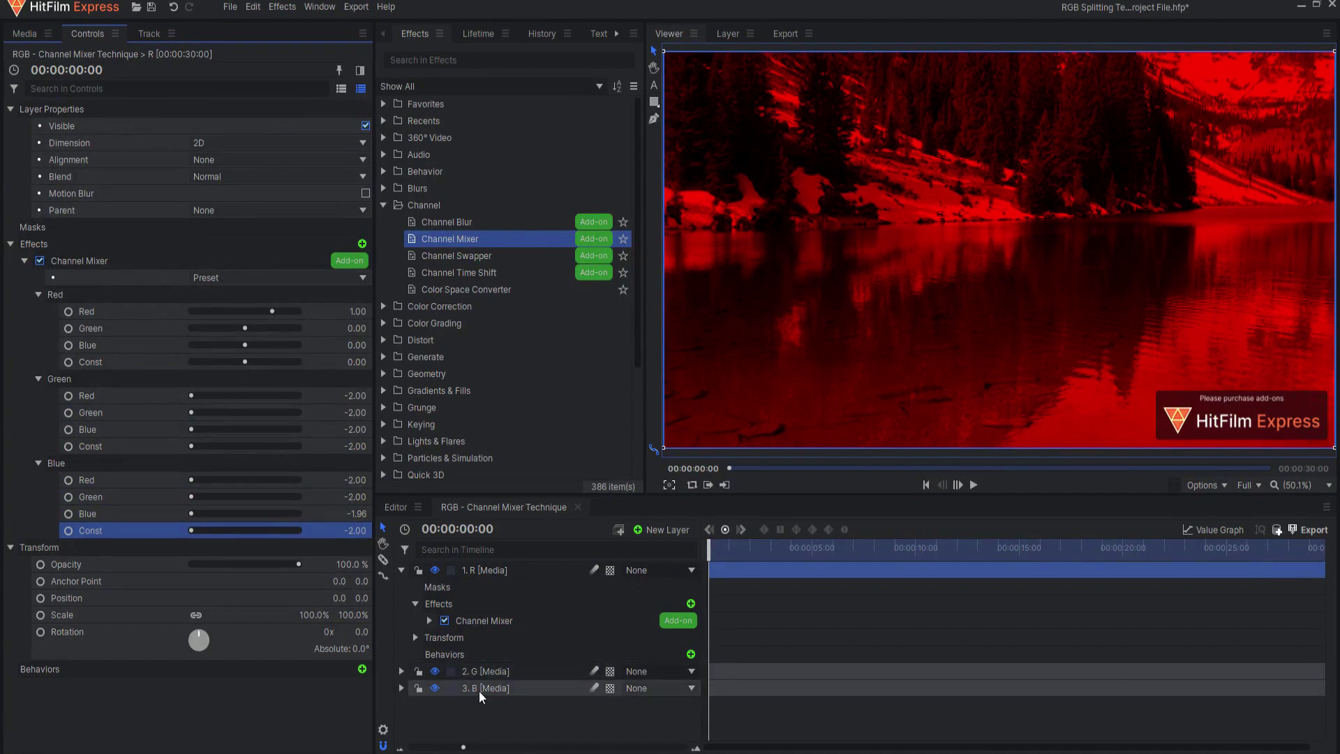
pyautogui.click(485, 673)
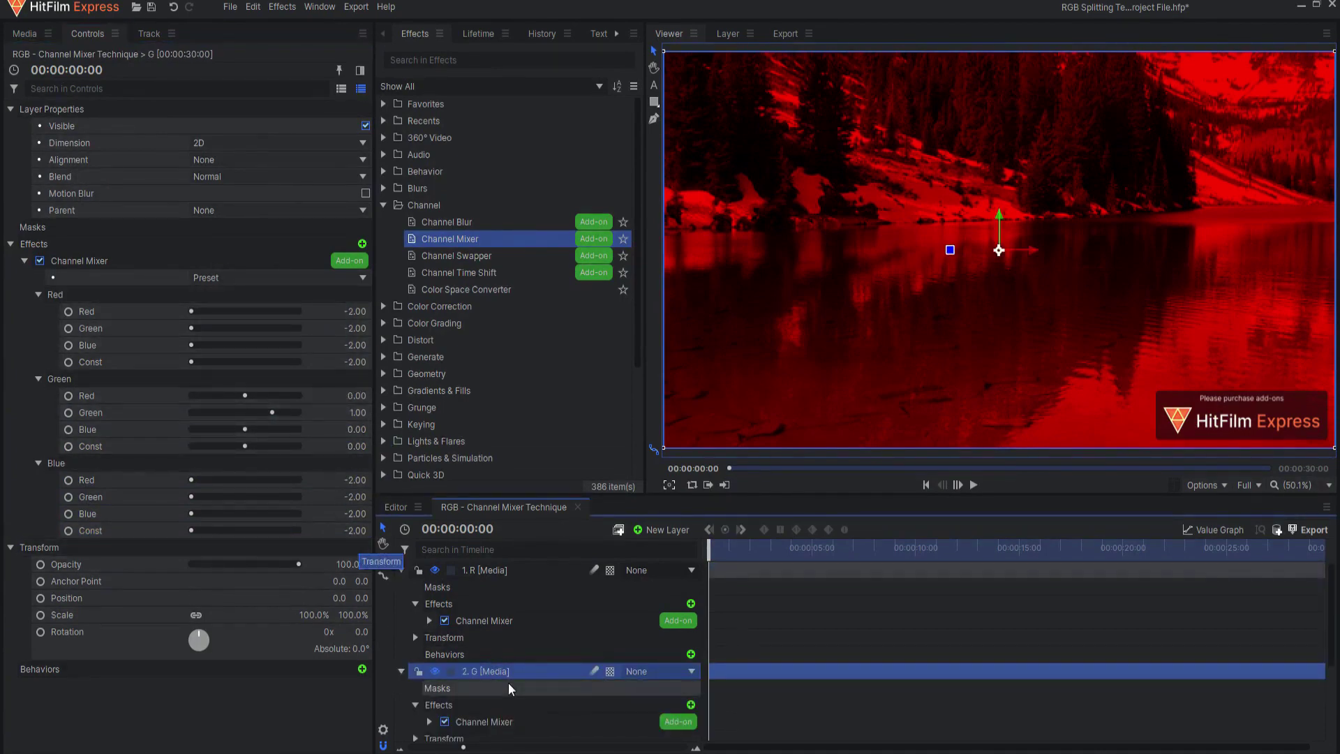
pyautogui.scroll(-2, 503, 684)
pyautogui.scroll(-1, 503, 692)
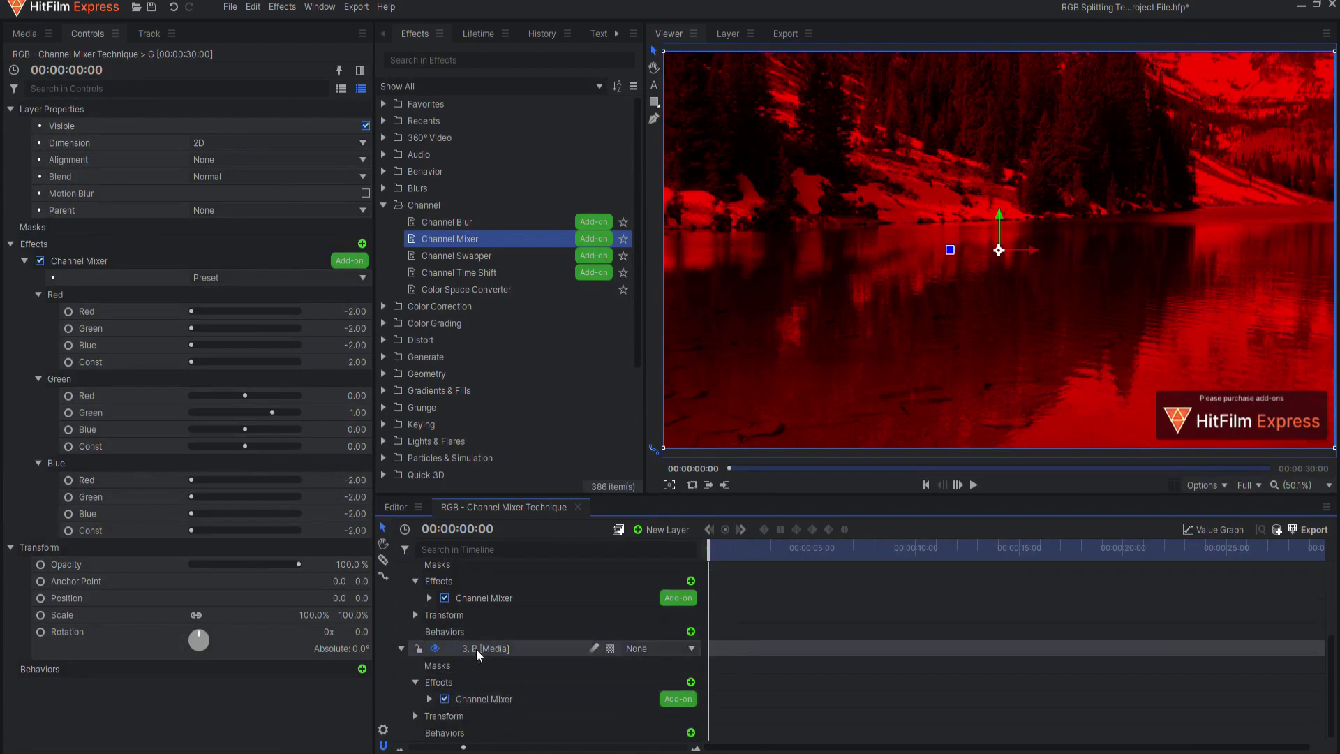
pyautogui.click(482, 648)
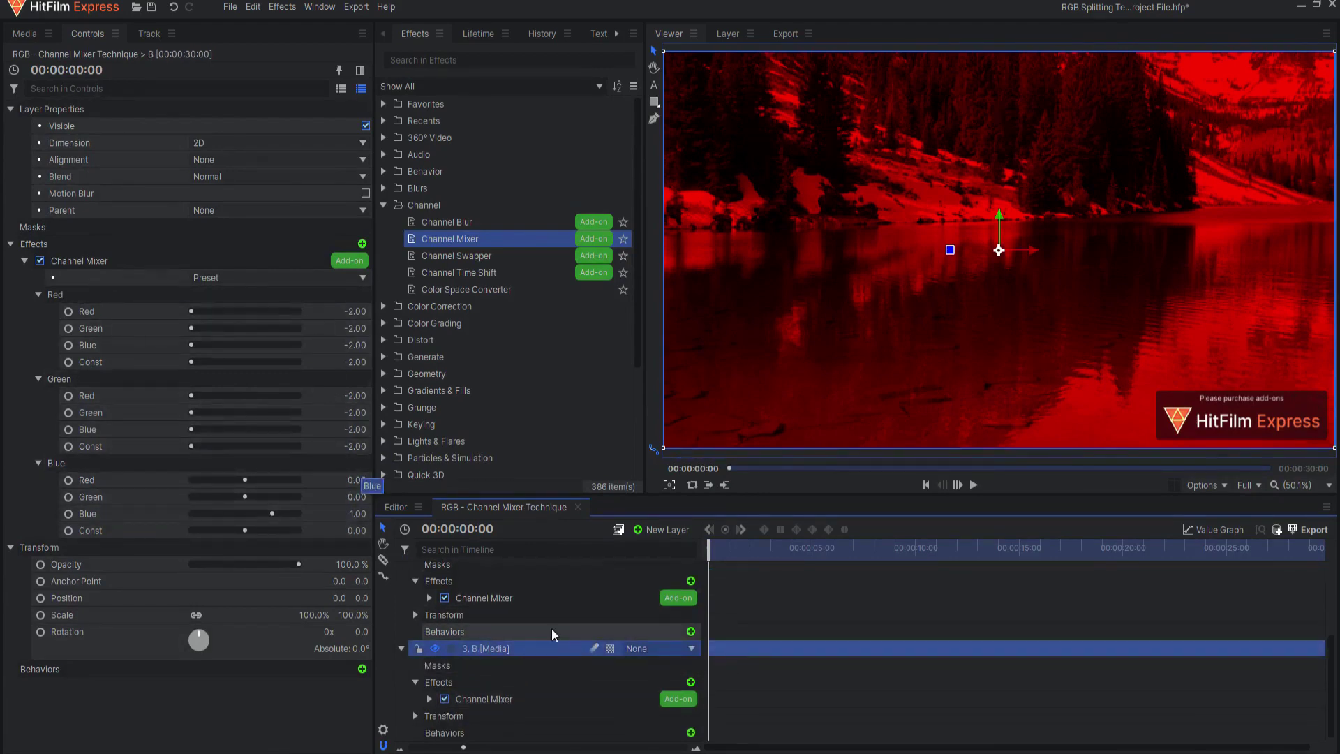
pyautogui.scroll(3, 492, 628)
# Set layer R's blend mode to Add
pyautogui.click(490, 571)
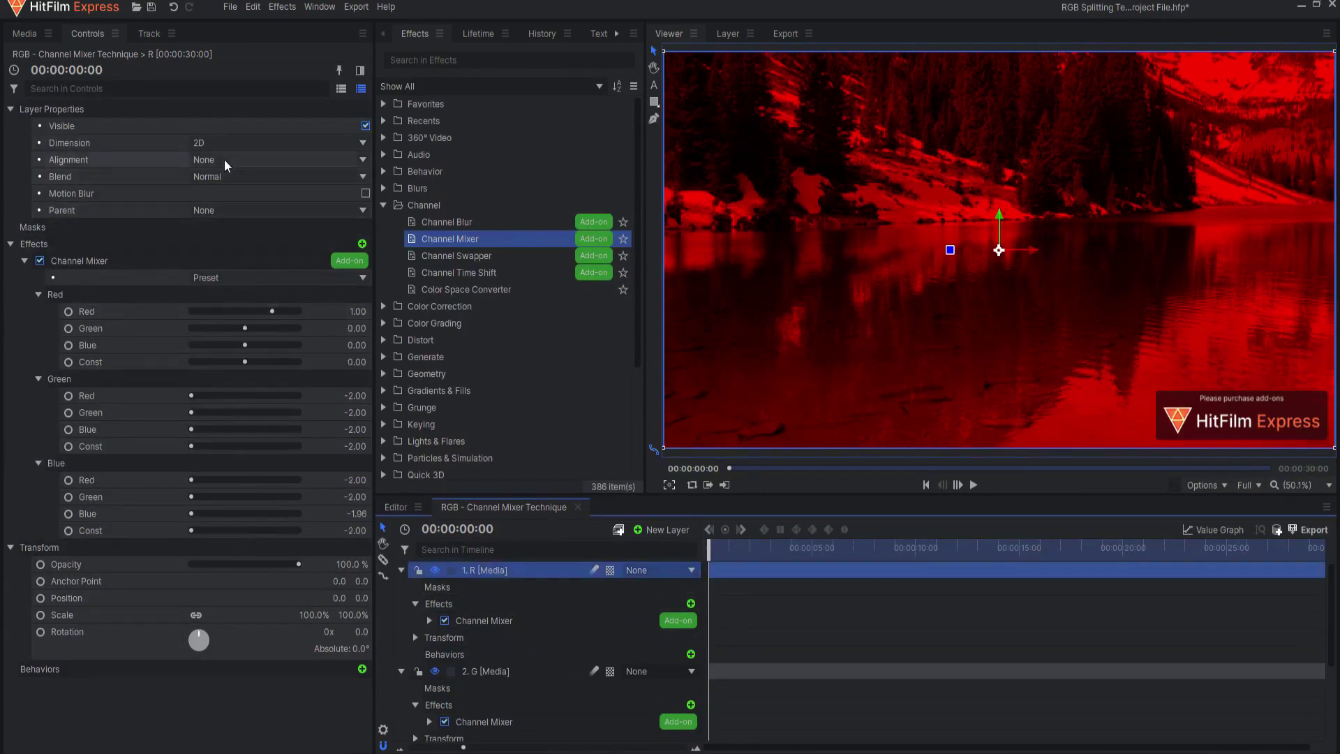
pyautogui.click(227, 178)
pyautogui.click(222, 217)
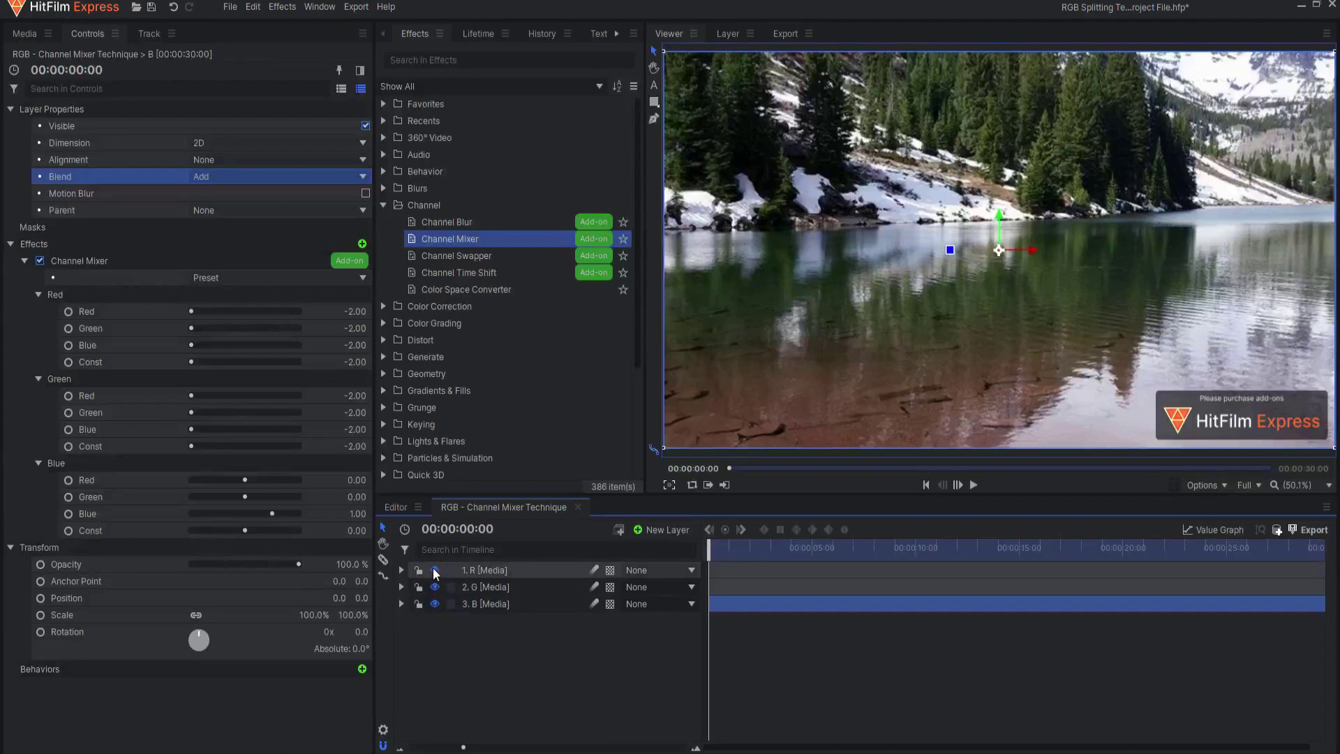
# Toggle the R, G and B layers' visibility to compare each channel's contribution
pyautogui.click(434, 570)
pyautogui.click(433, 587)
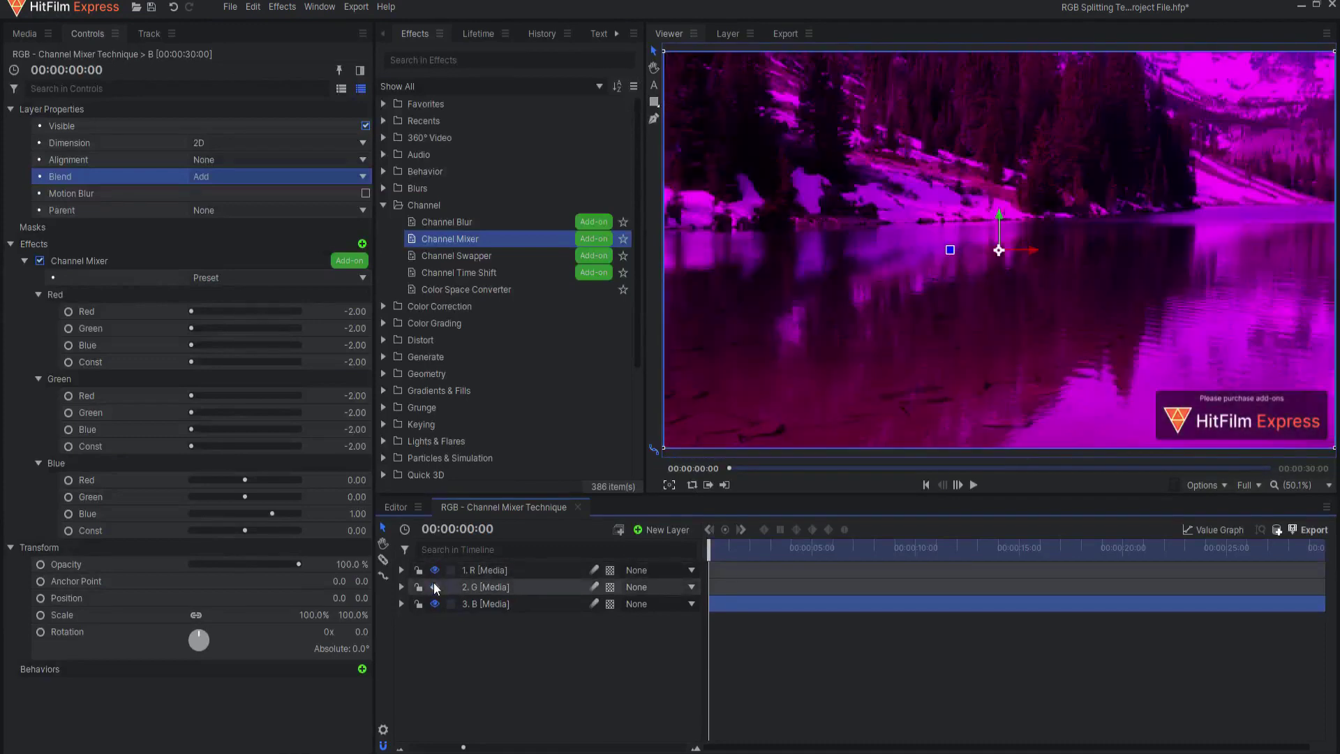
pyautogui.click(435, 603)
pyautogui.click(435, 604)
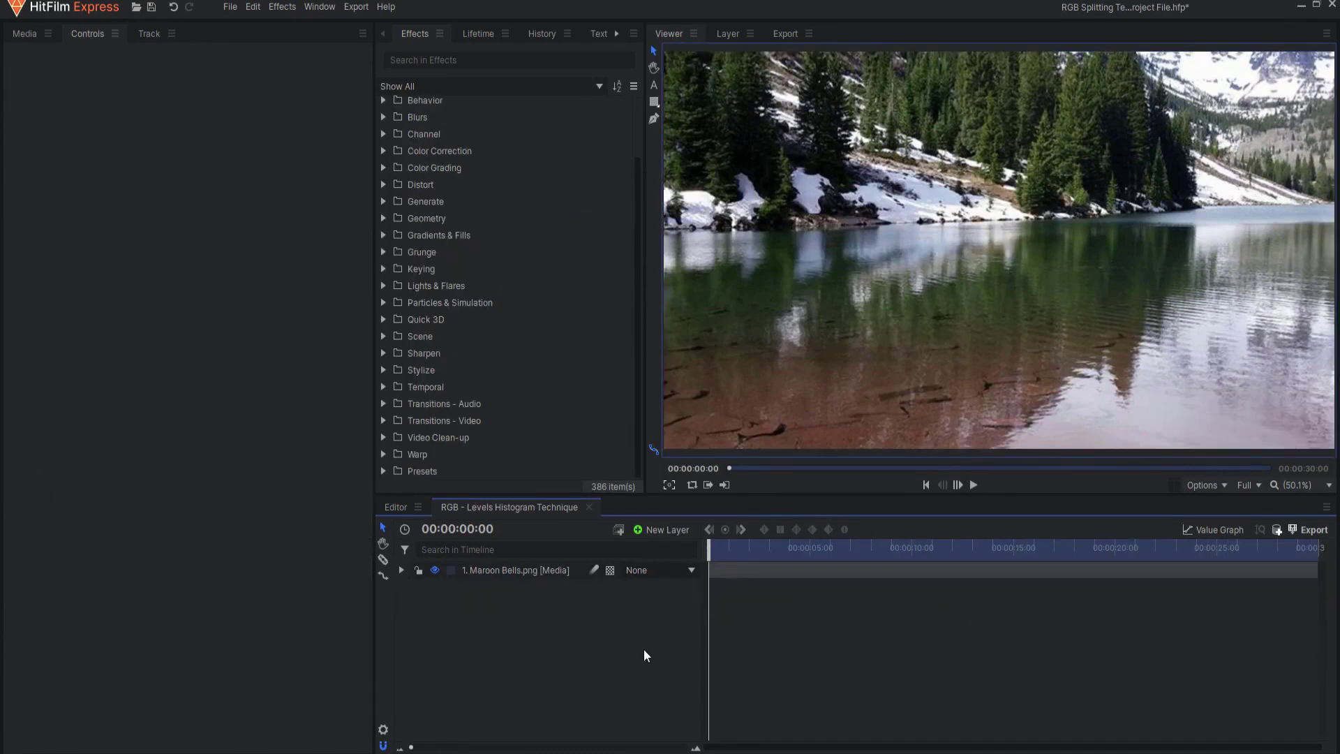
# Apply Levels Histogram to the lake layer and duplicate it into three copies
pyautogui.click(384, 150)
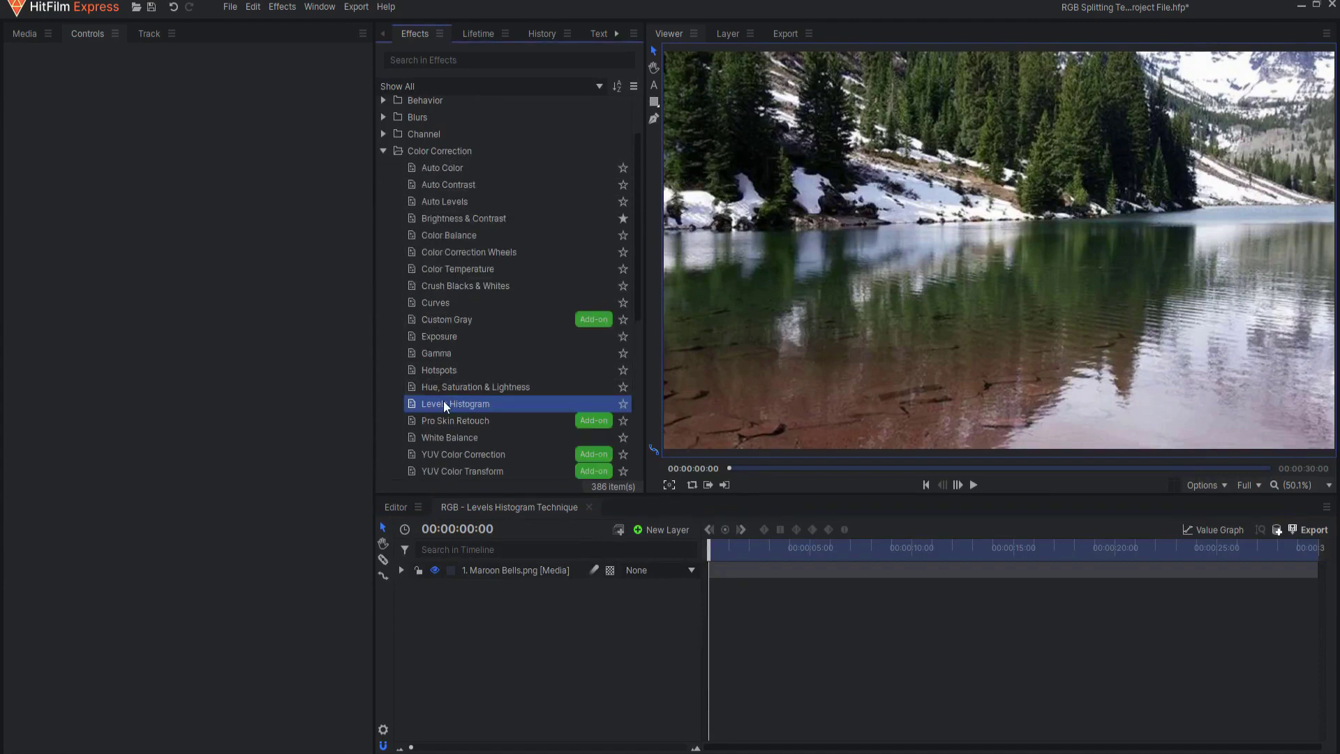
pyautogui.moveTo(445, 404); pyautogui.dragTo(493, 573)
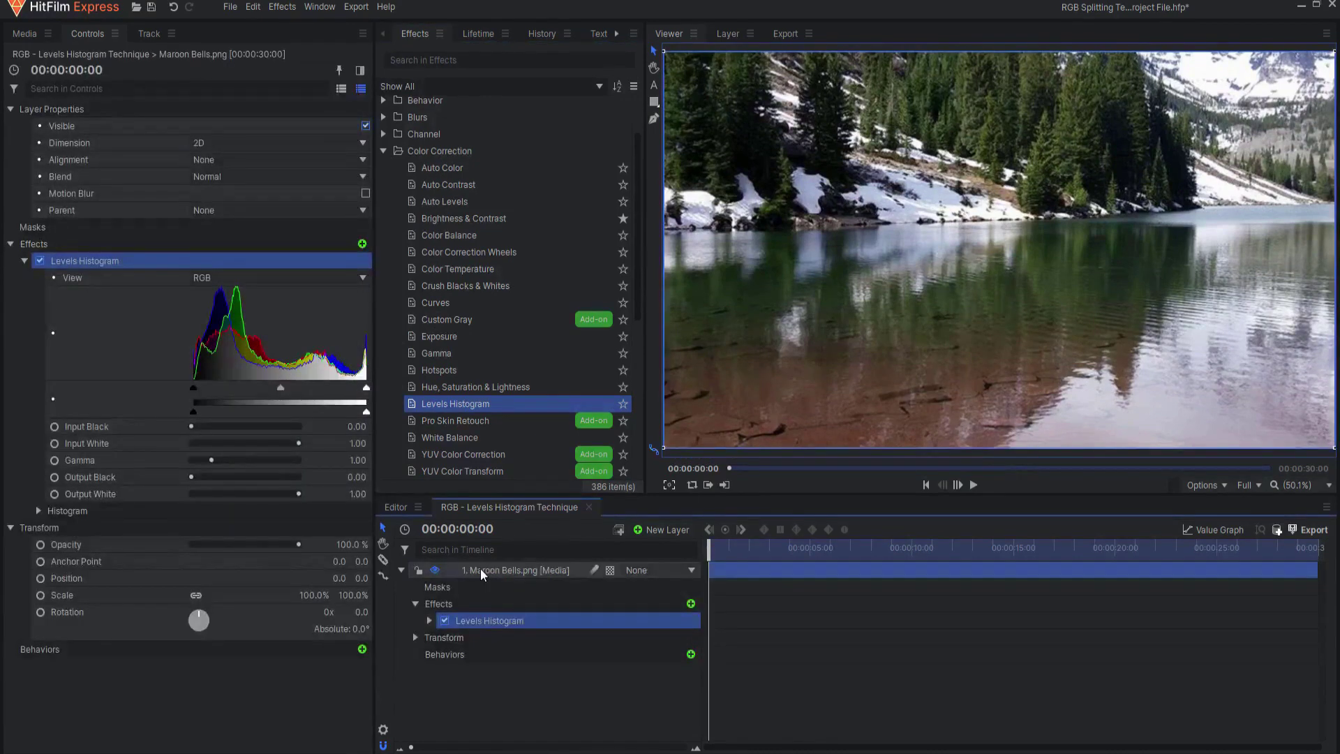
pyautogui.rightClick(482, 575)
pyautogui.click(515, 342)
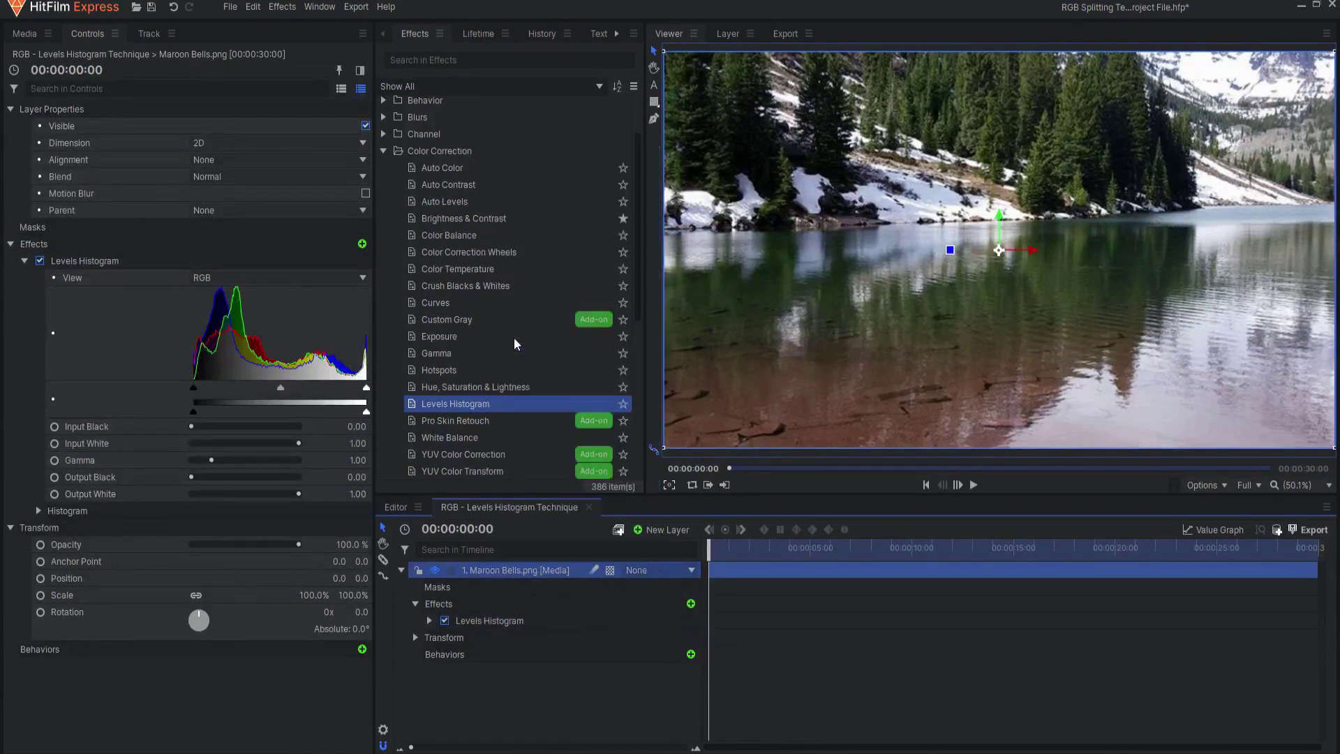
pyautogui.rightClick(488, 575)
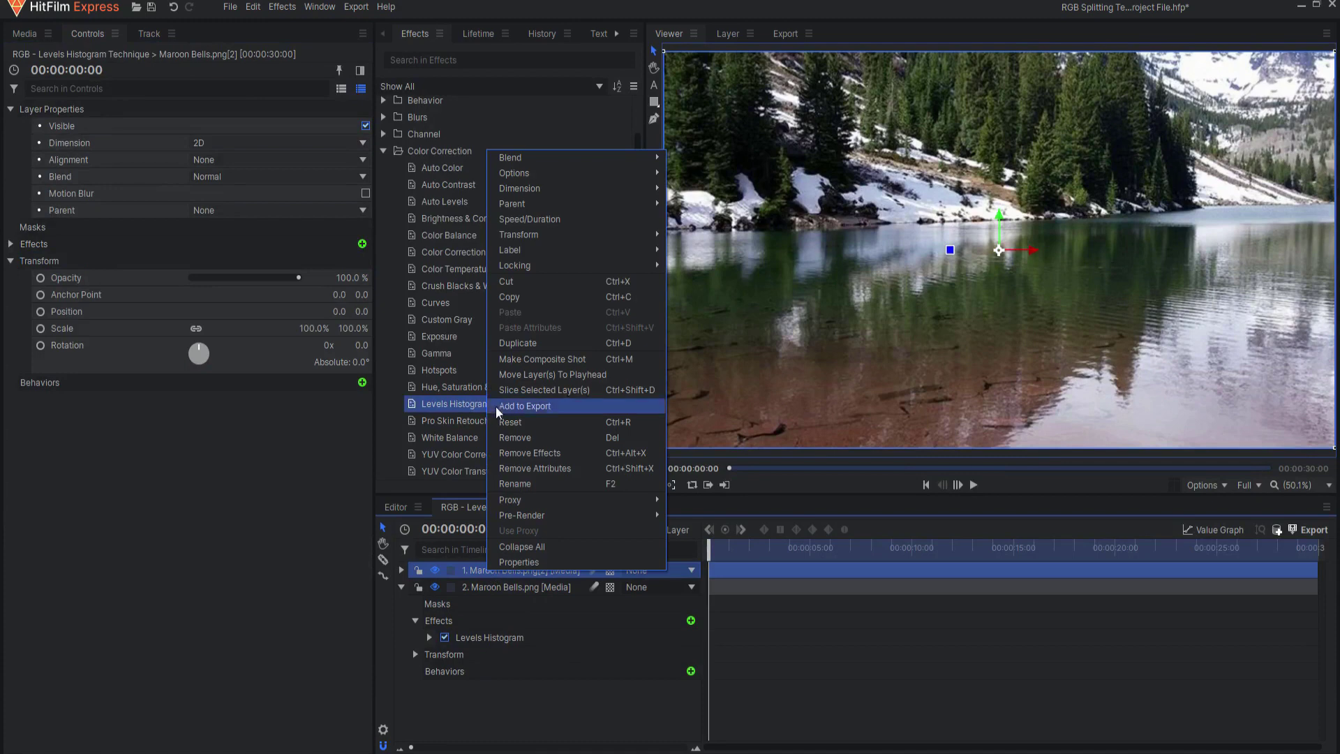
pyautogui.click(515, 342)
# Rename the top layer R and begin renaming the second layer
pyautogui.doubleClick(487, 573)
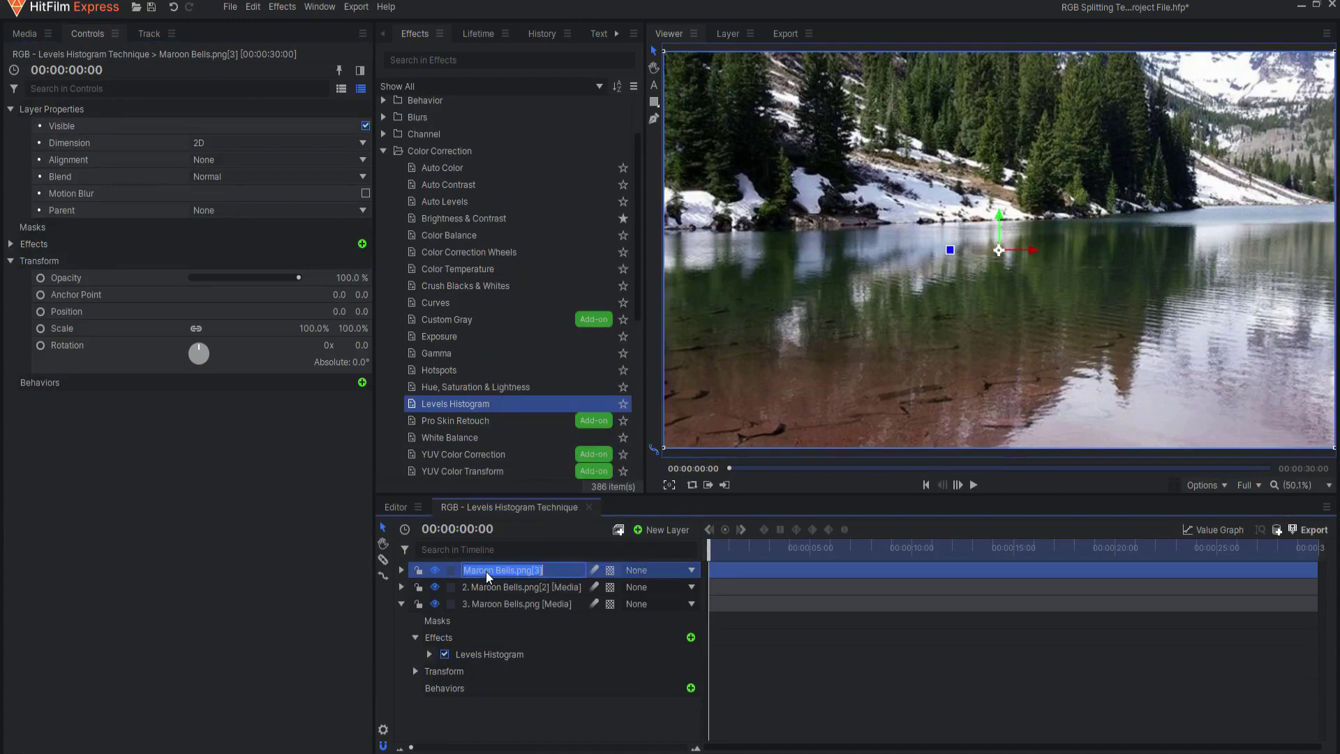
pyautogui.press('Return')
pyautogui.doubleClick(501, 587)
pyautogui.write('B')
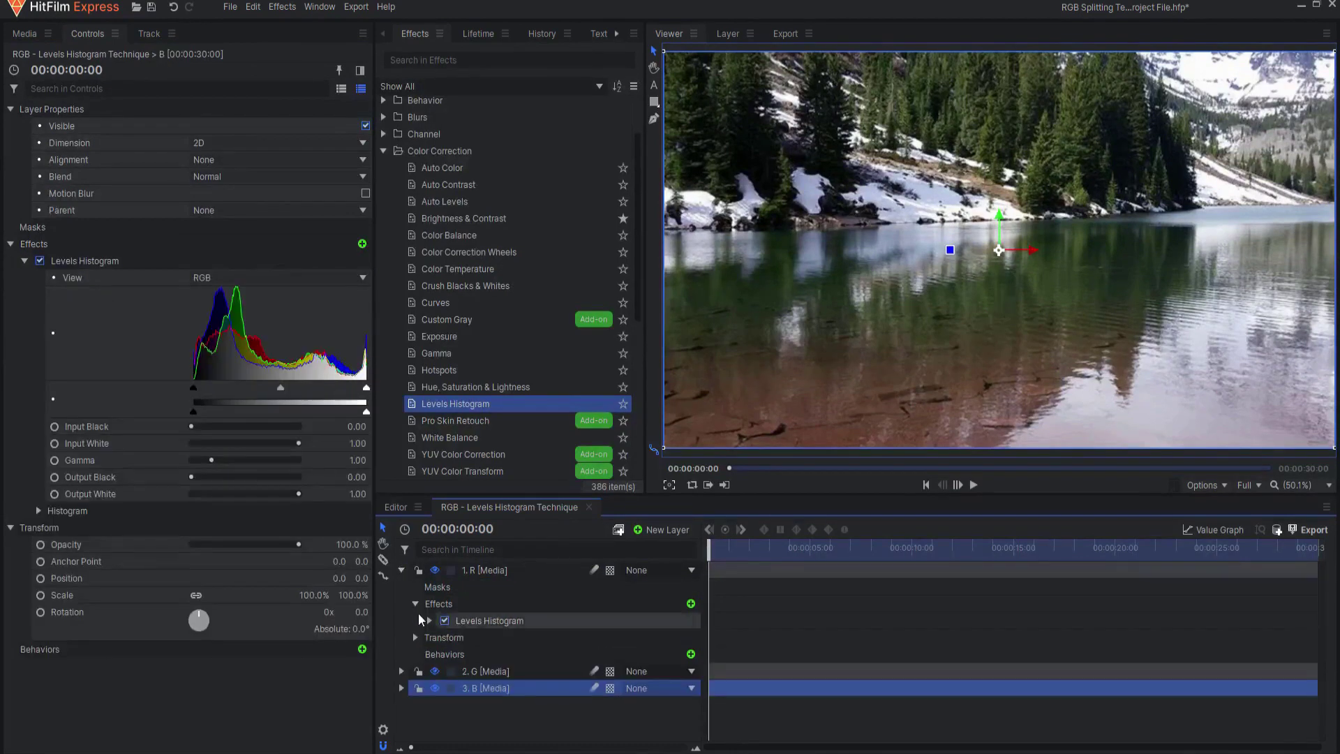
# Open layer R's Levels Histogram and switch its view to the green channel
pyautogui.click(495, 622)
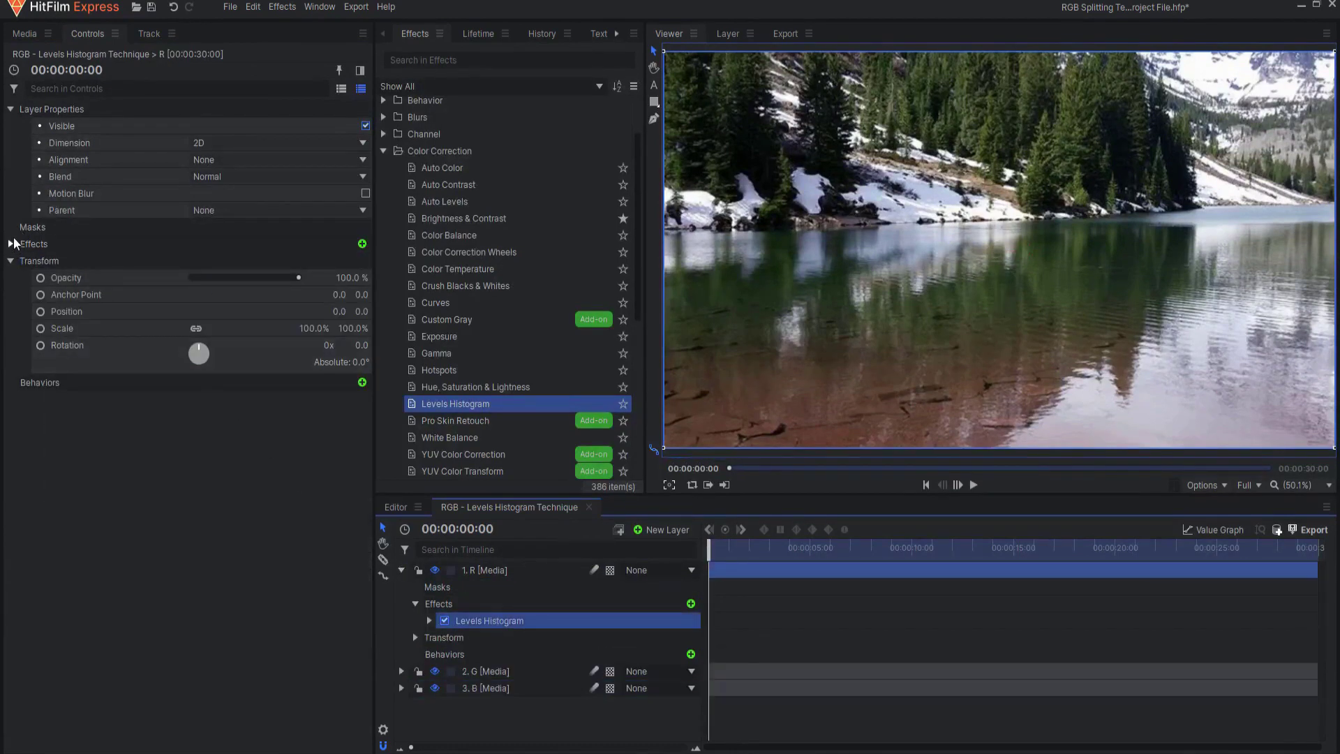
pyautogui.click(23, 262)
pyautogui.click(224, 281)
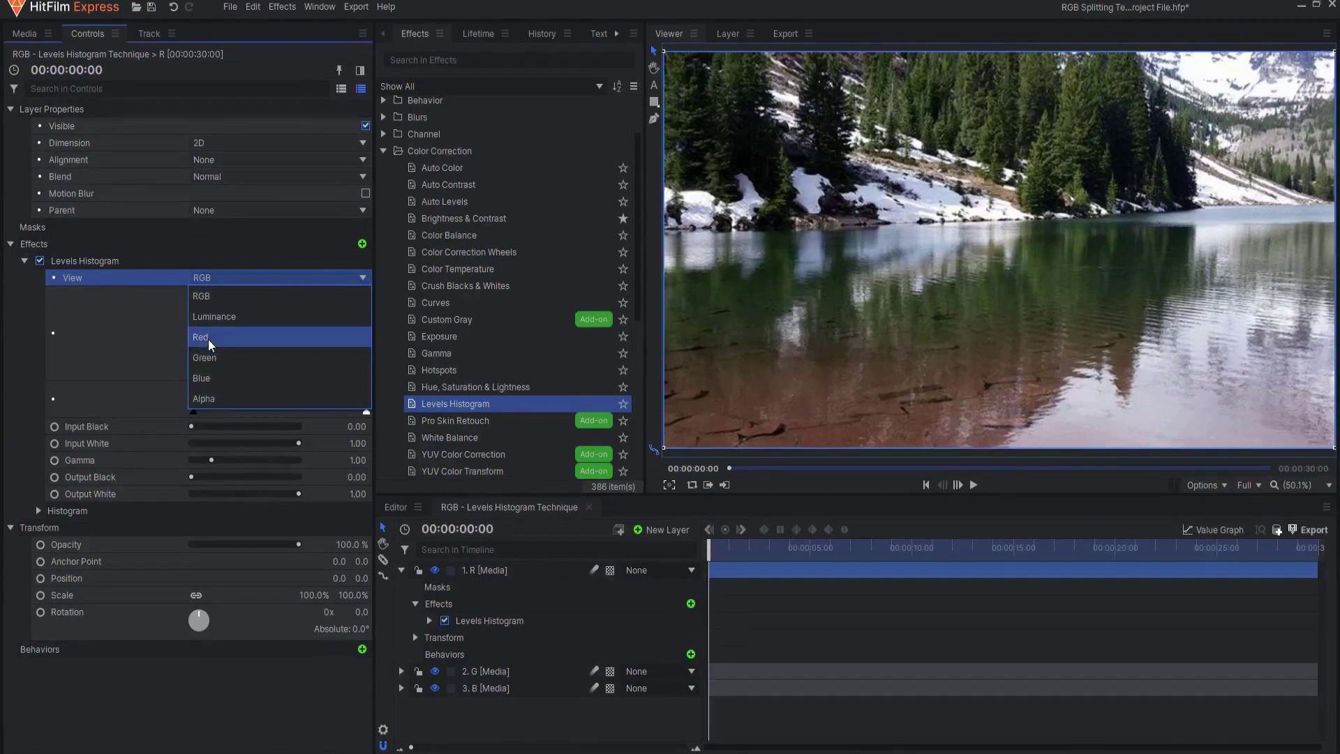
pyautogui.click(209, 344)
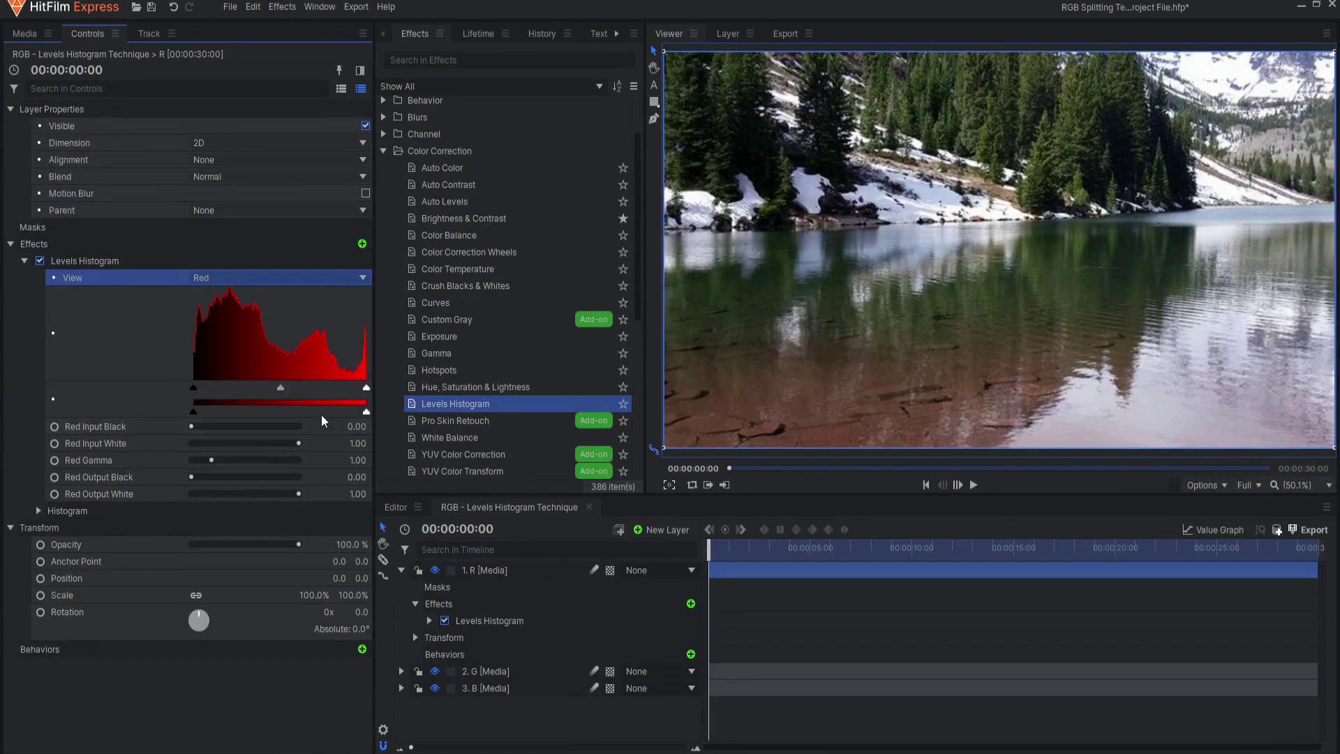
pyautogui.click(206, 280)
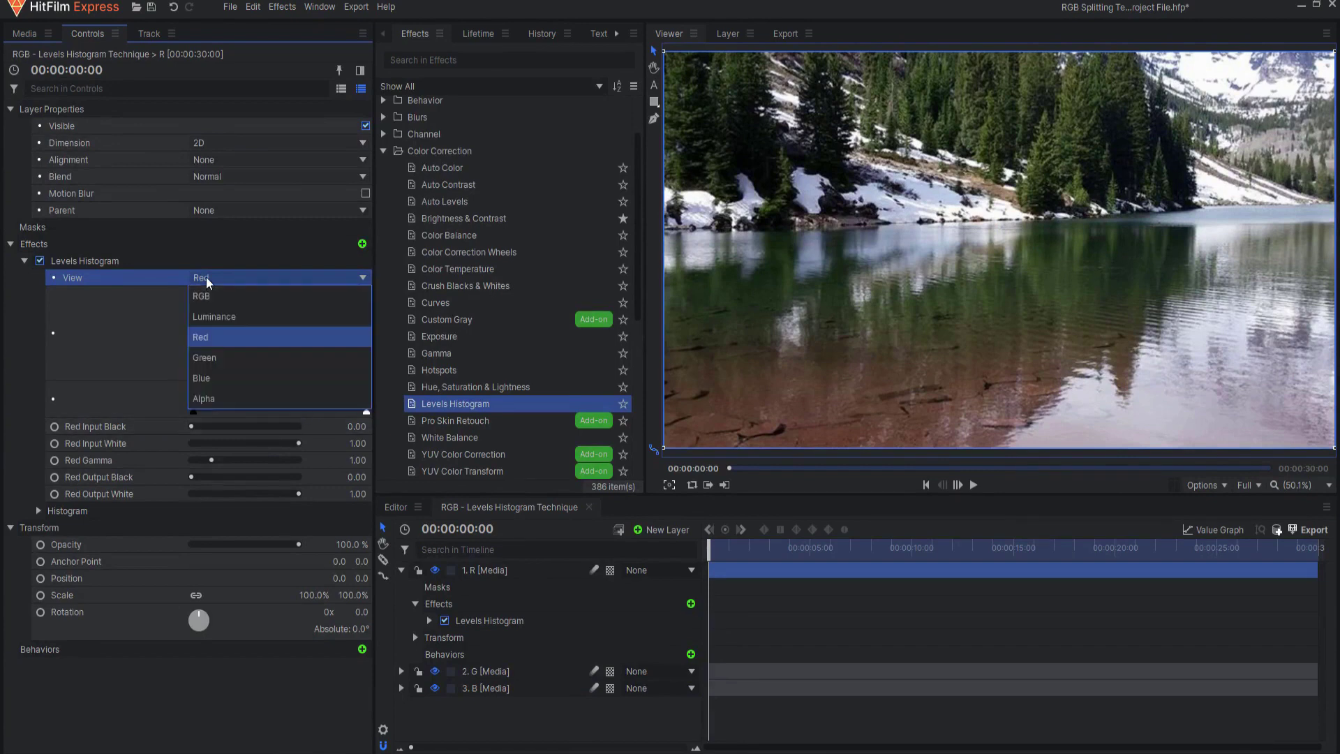
pyautogui.click(211, 361)
# Drop layer R's green and blue Output White to 0 and hide the layer
pyautogui.moveTo(298, 495); pyautogui.dragTo(178, 496)
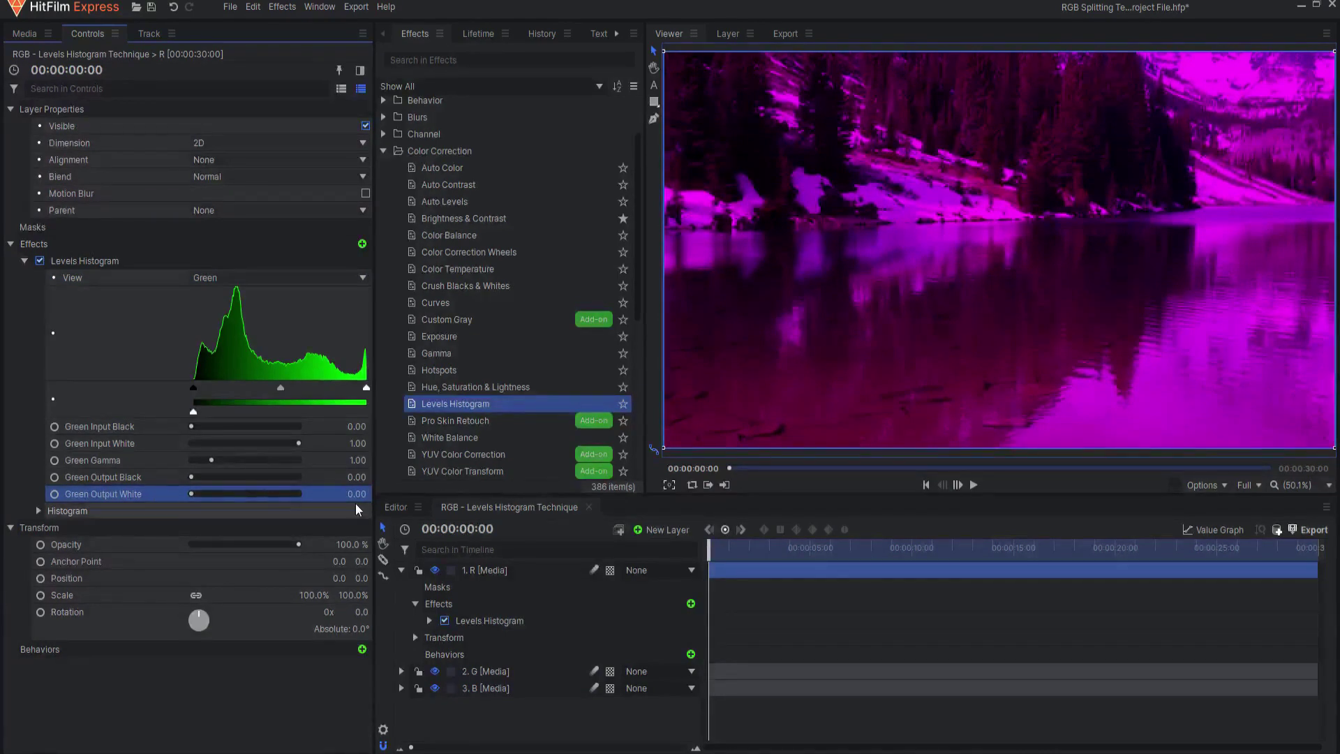
pyautogui.click(210, 279)
pyautogui.click(202, 377)
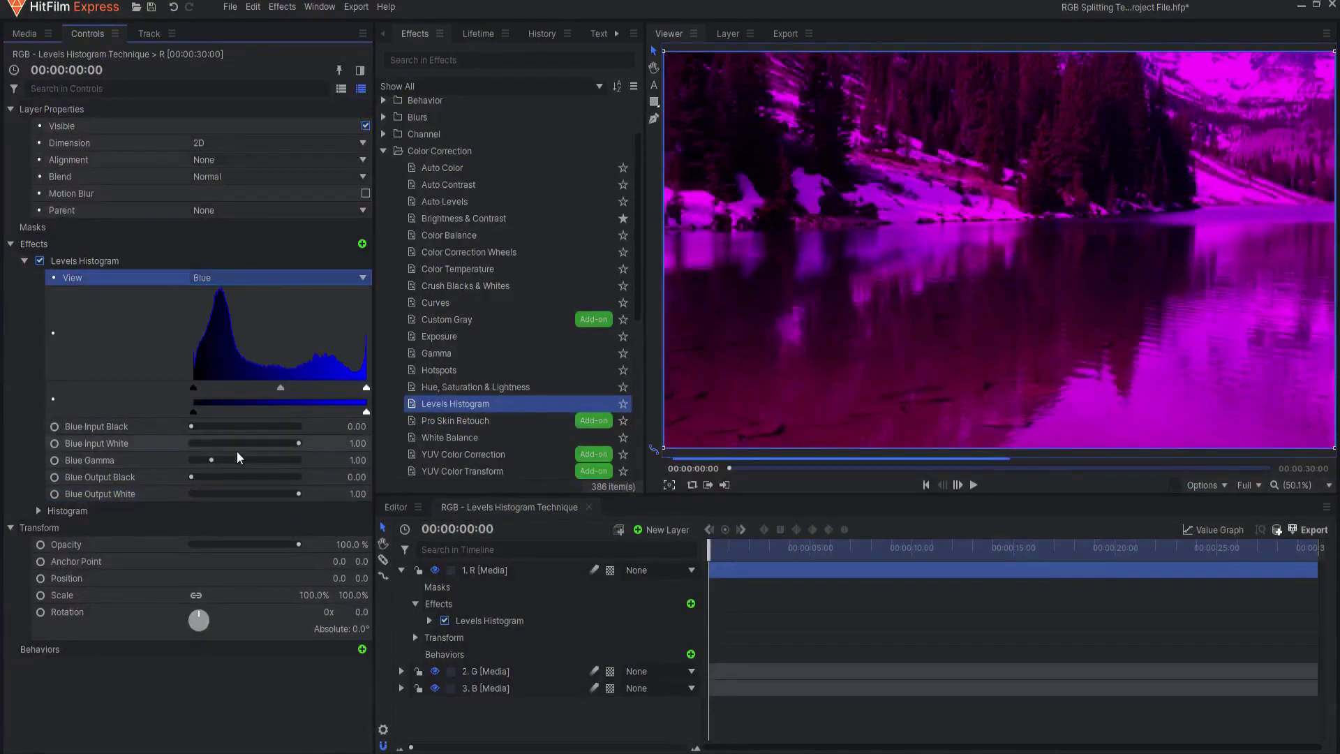
pyautogui.moveTo(299, 495); pyautogui.dragTo(175, 504)
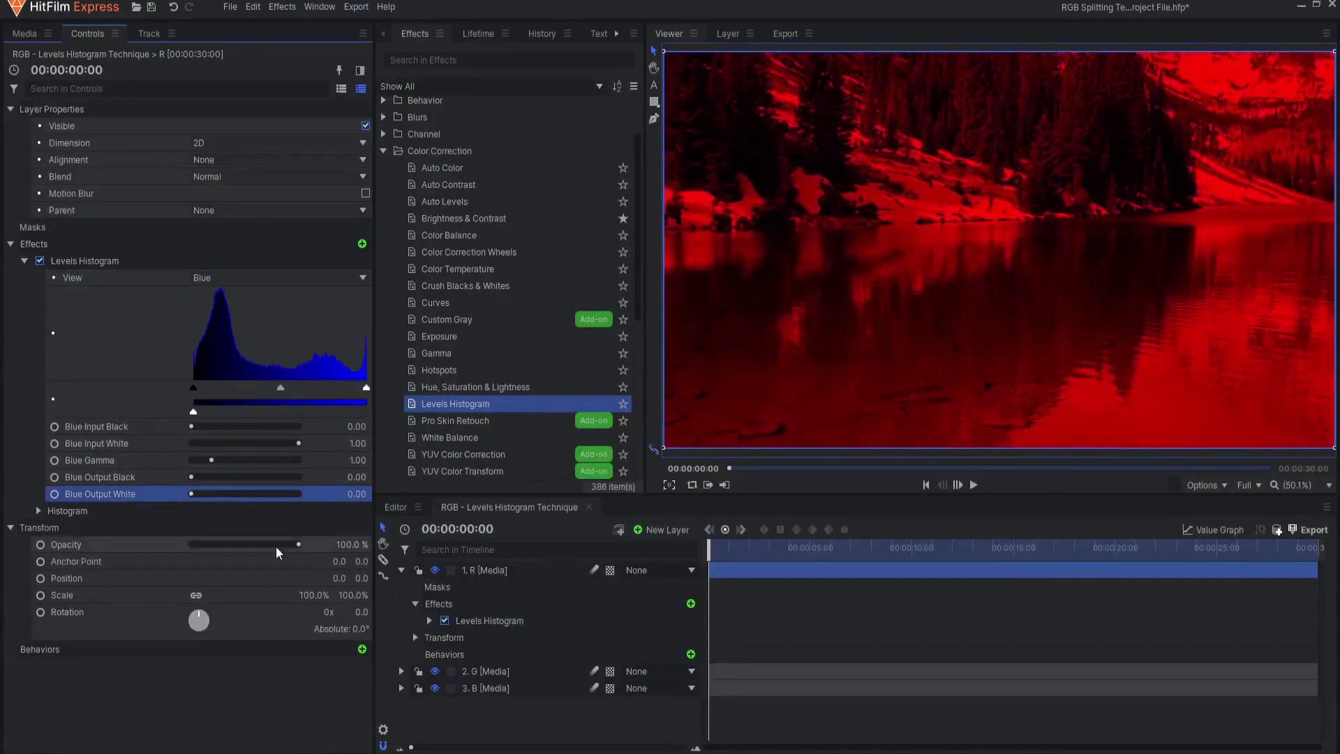
pyautogui.click(401, 570)
pyautogui.click(438, 569)
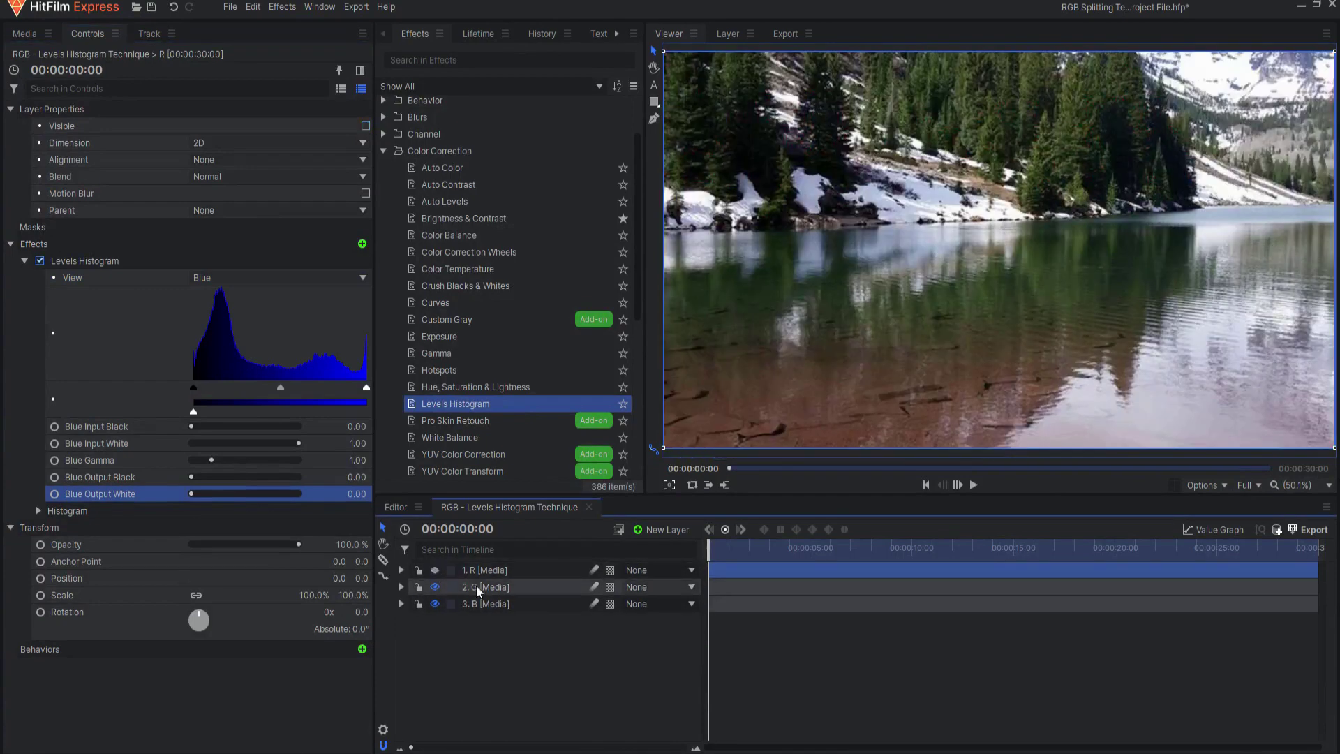
# On layer G, drop the red channel's Output White to 0
pyautogui.click(477, 585)
pyautogui.click(12, 245)
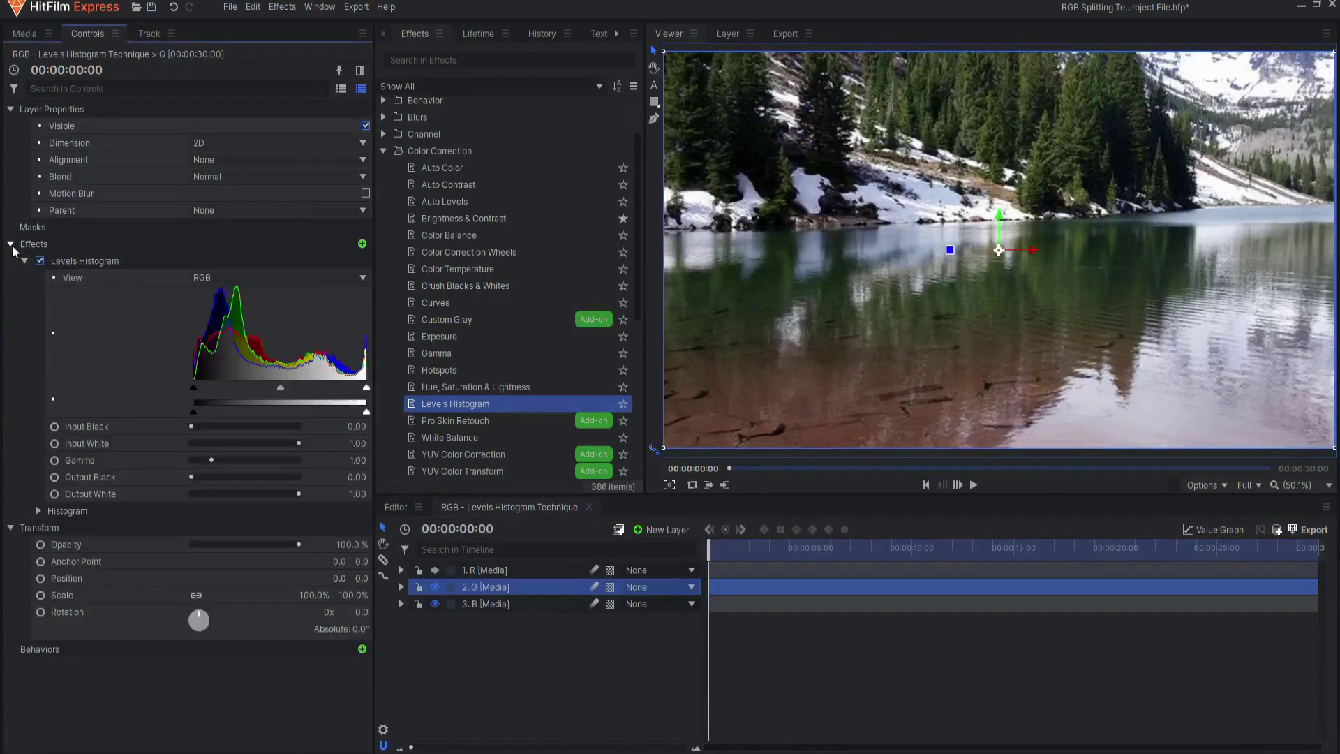
pyautogui.click(215, 279)
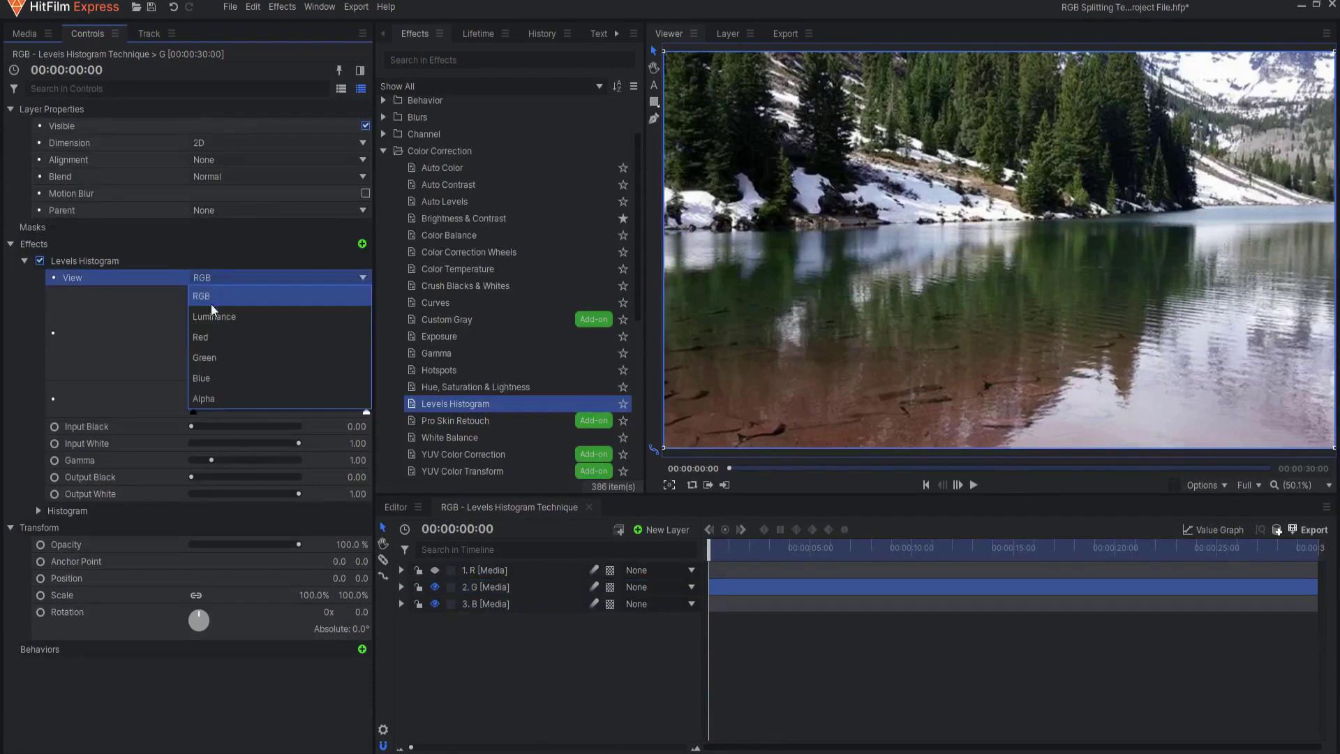
pyautogui.click(201, 336)
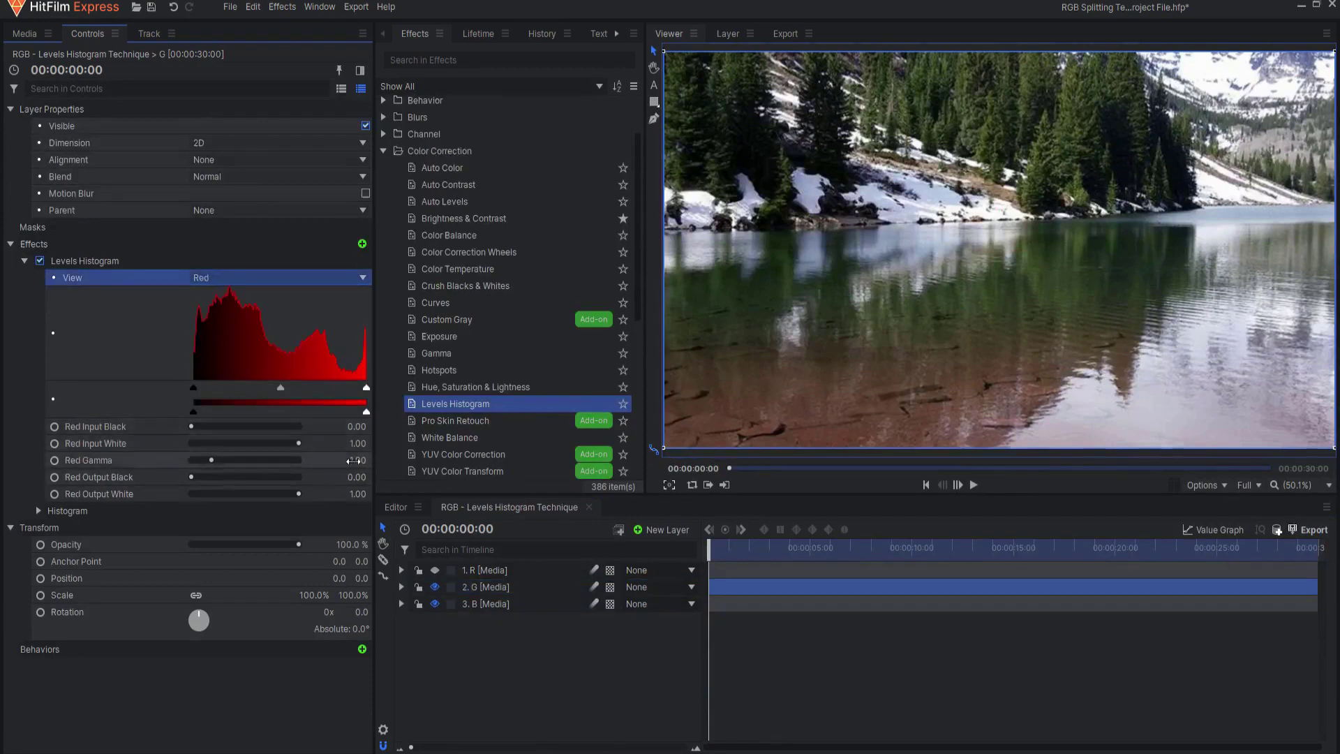
pyautogui.click(298, 495)
pyautogui.moveTo(299, 500); pyautogui.dragTo(190, 496)
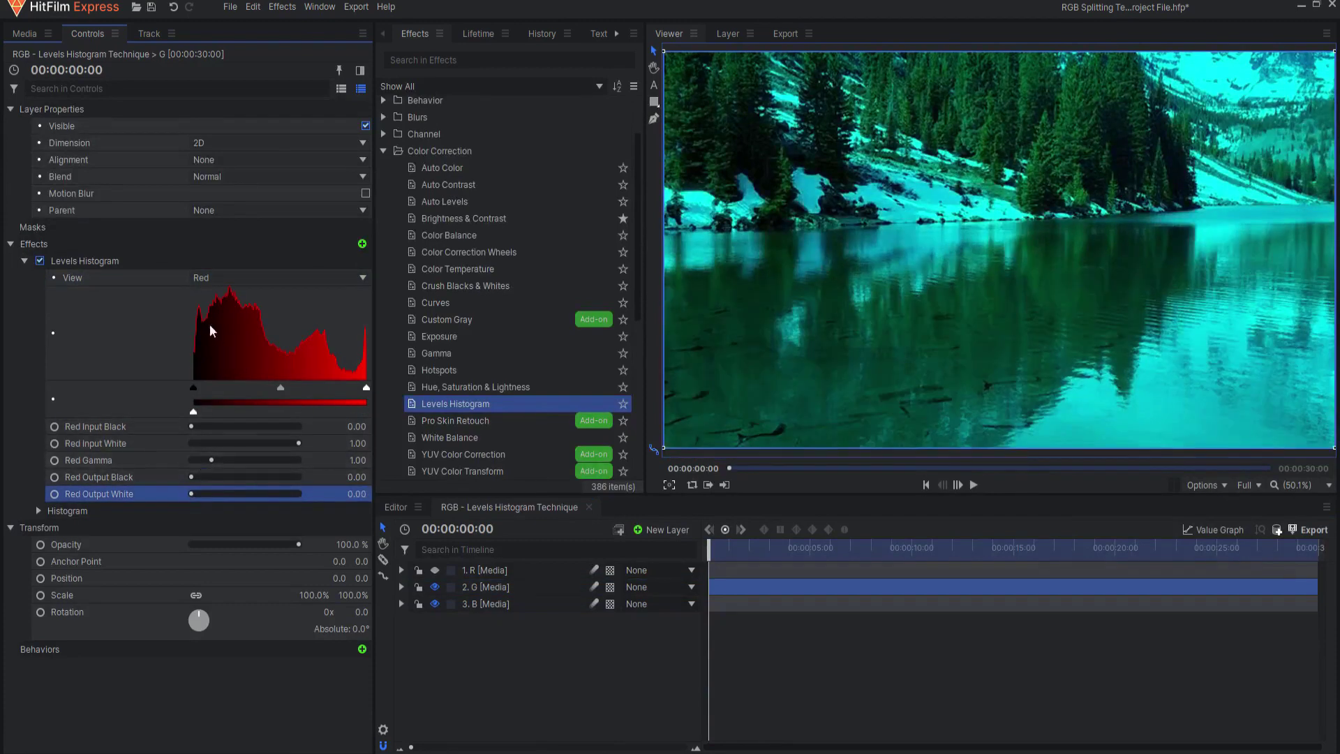
# Drop layer G's blue Output White to 0 and hide the layer
pyautogui.click(214, 278)
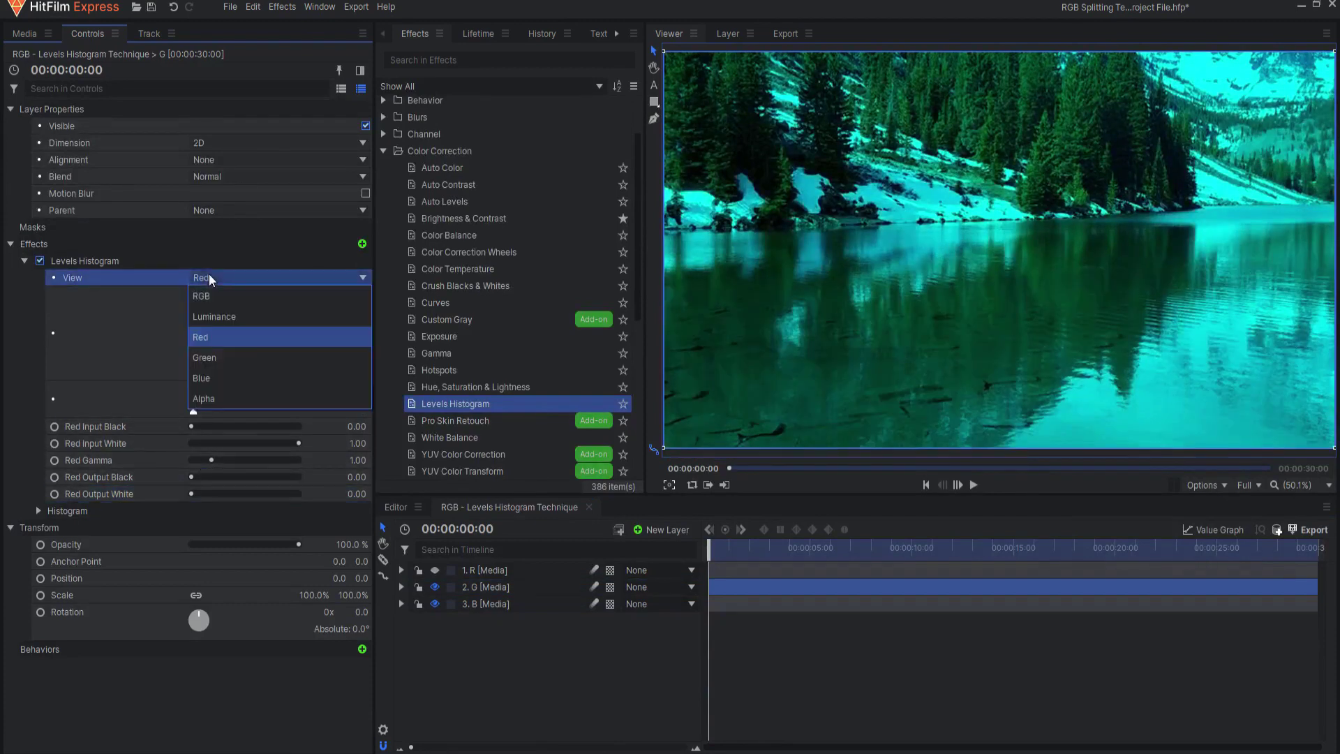
pyautogui.click(204, 378)
pyautogui.moveTo(300, 497); pyautogui.dragTo(161, 497)
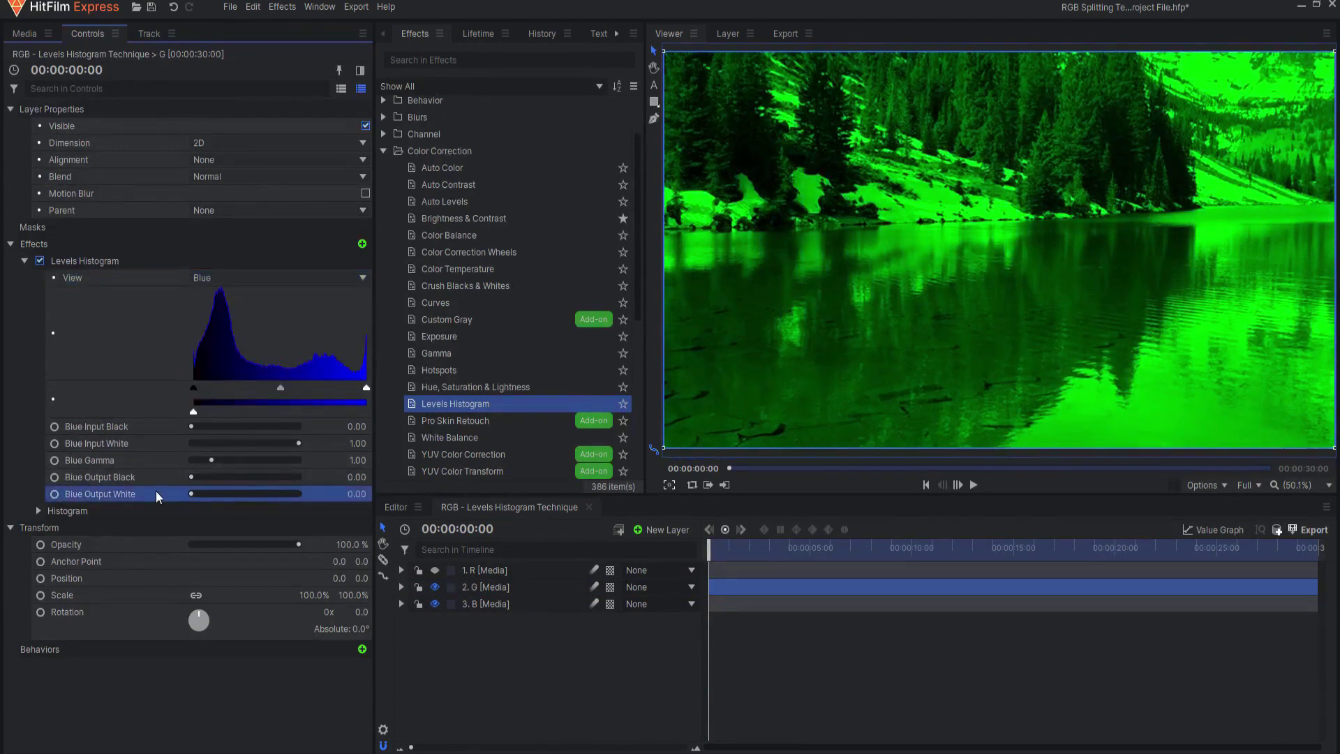
pyautogui.click(436, 586)
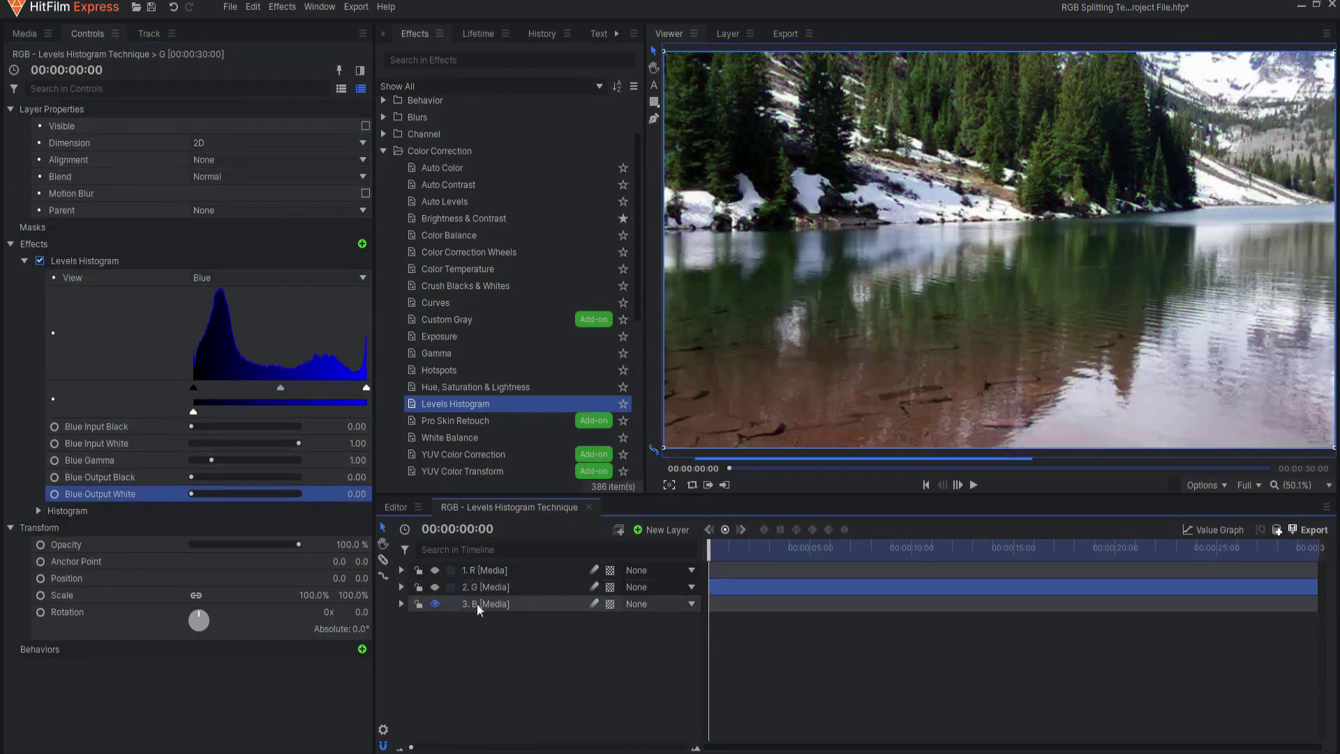
pyautogui.click(484, 605)
# Drop layer B's green Output White to 0 and make layer R visible again
pyautogui.click(277, 278)
pyautogui.click(204, 361)
pyautogui.moveTo(300, 495); pyautogui.dragTo(160, 495)
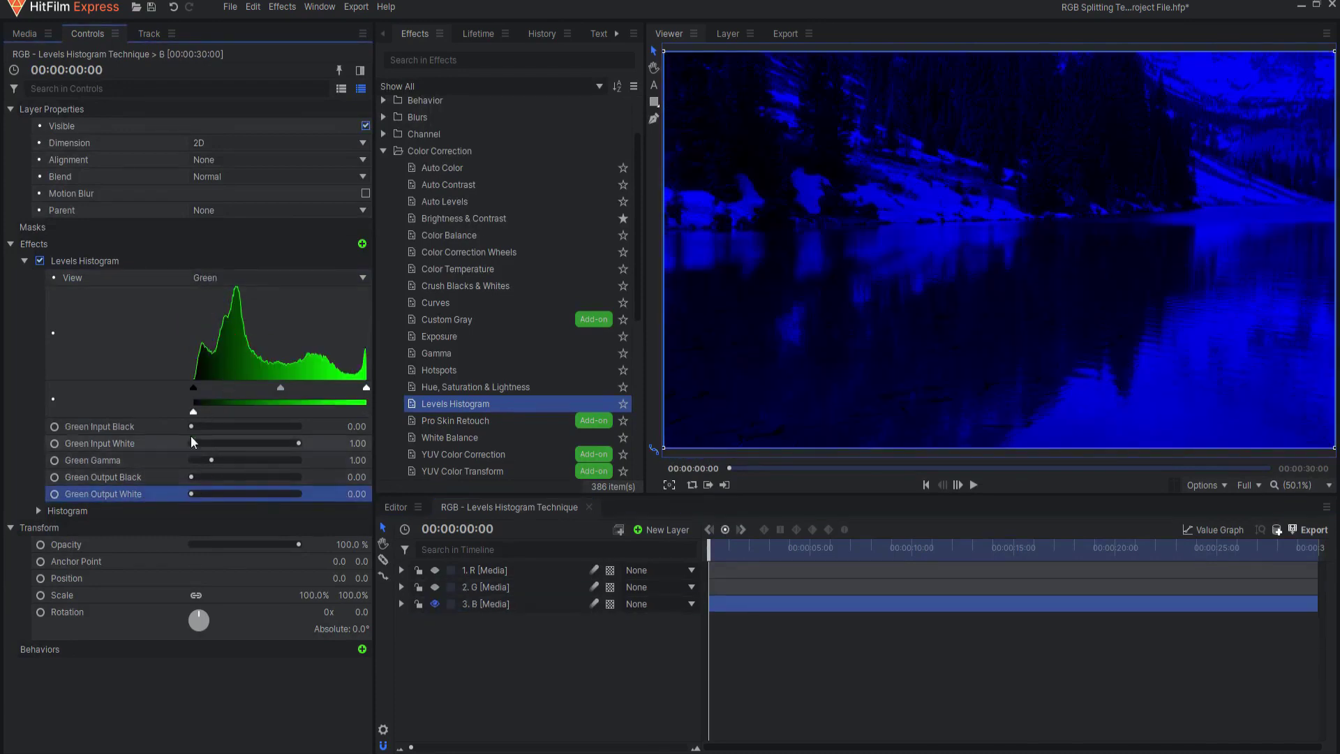
pyautogui.click(437, 587)
pyautogui.click(434, 574)
pyautogui.click(435, 571)
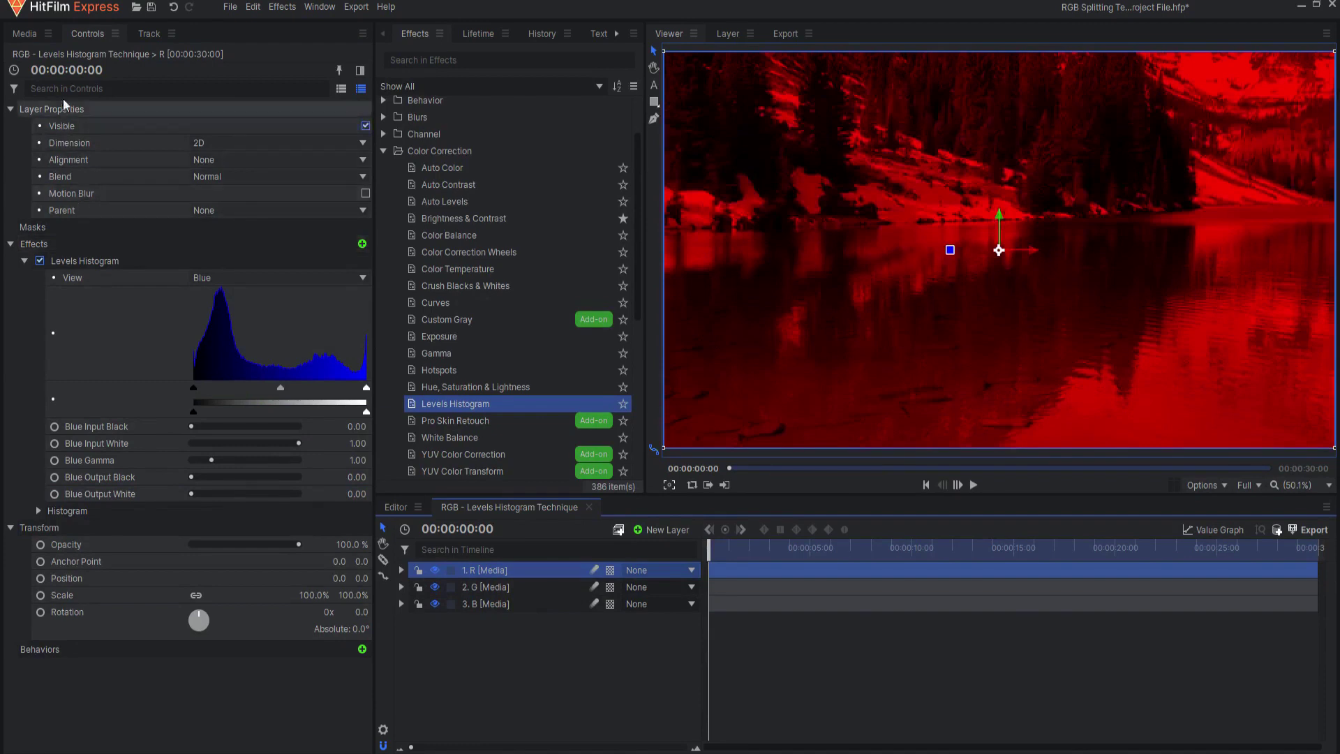
# Set layers R and G to Add blending
pyautogui.click(217, 163)
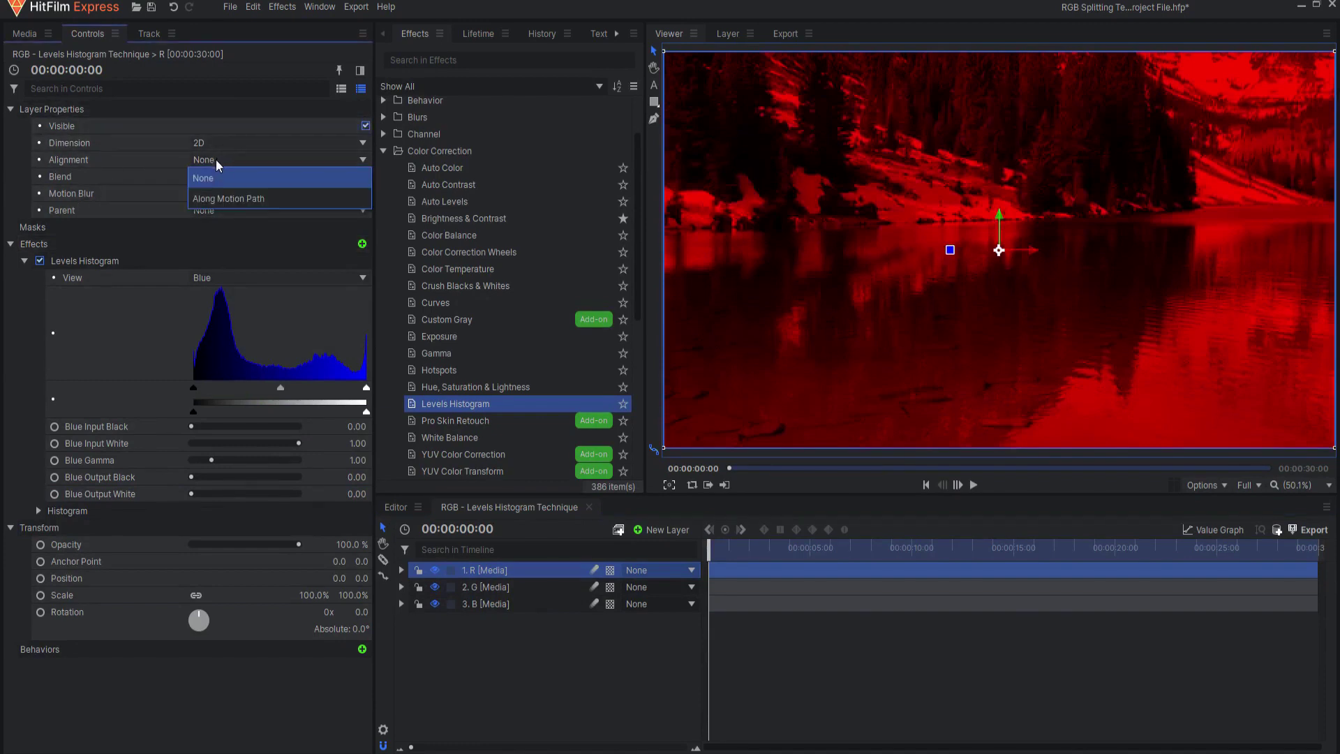
pyautogui.click(210, 176)
pyautogui.click(209, 215)
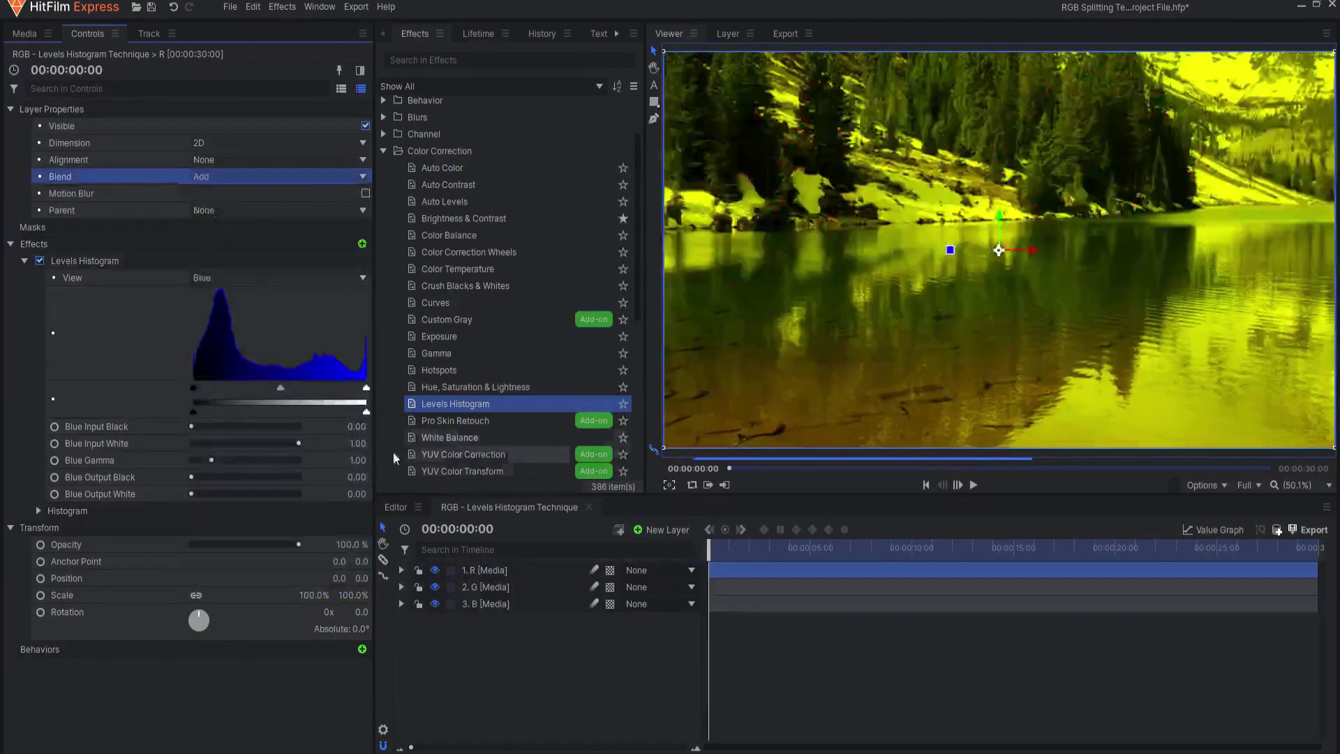
pyautogui.click(485, 586)
pyautogui.click(209, 176)
pyautogui.click(210, 215)
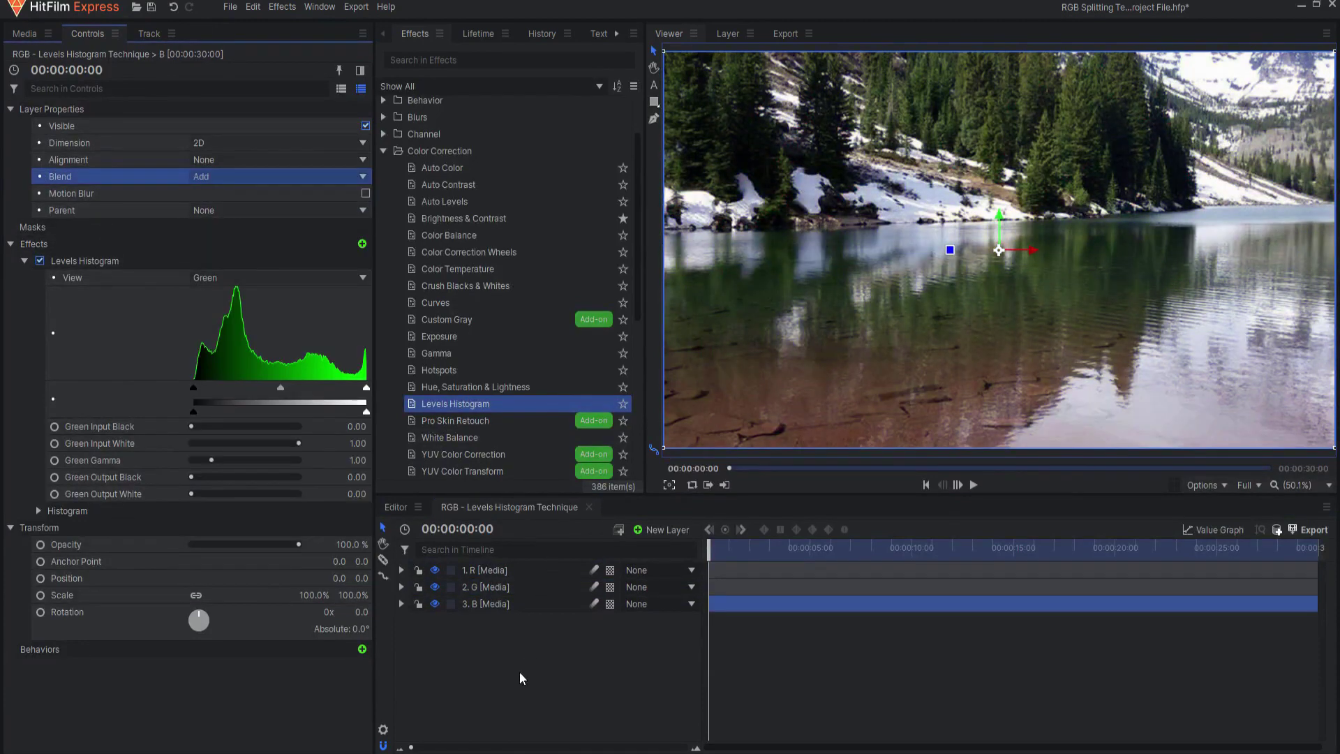